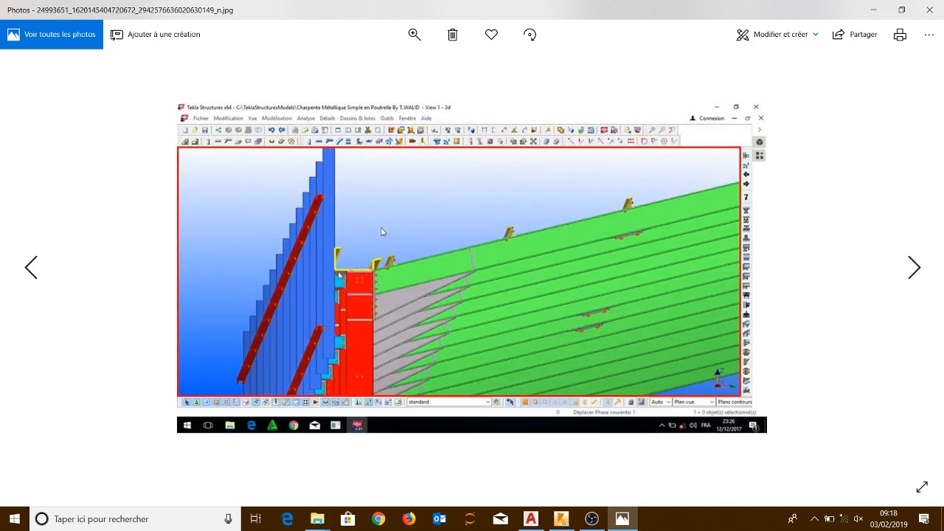
Browse the Tekla Structures screenshots of the steel frame, examining the haunch, roof and bracing connections
key(Right)
key(Right)
key(Right)
key(Right)
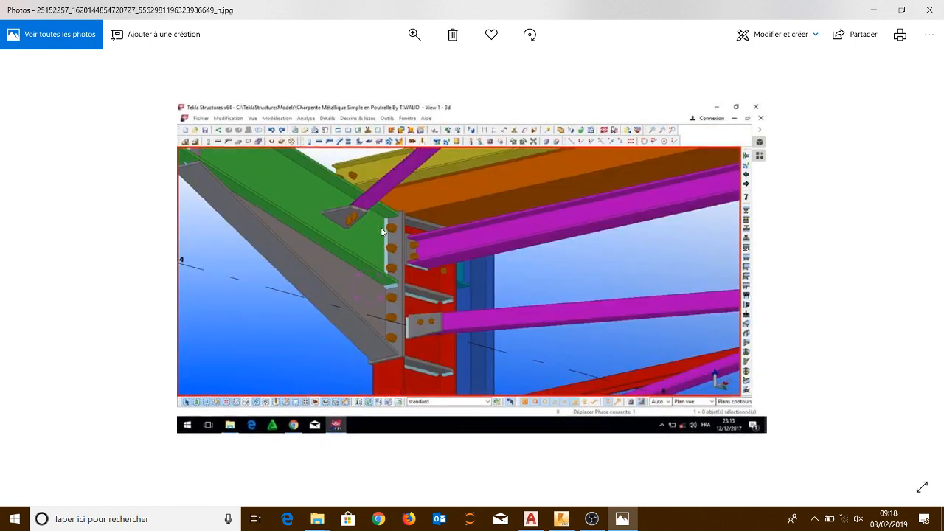
key(Right)
key(Right)
key(Right)
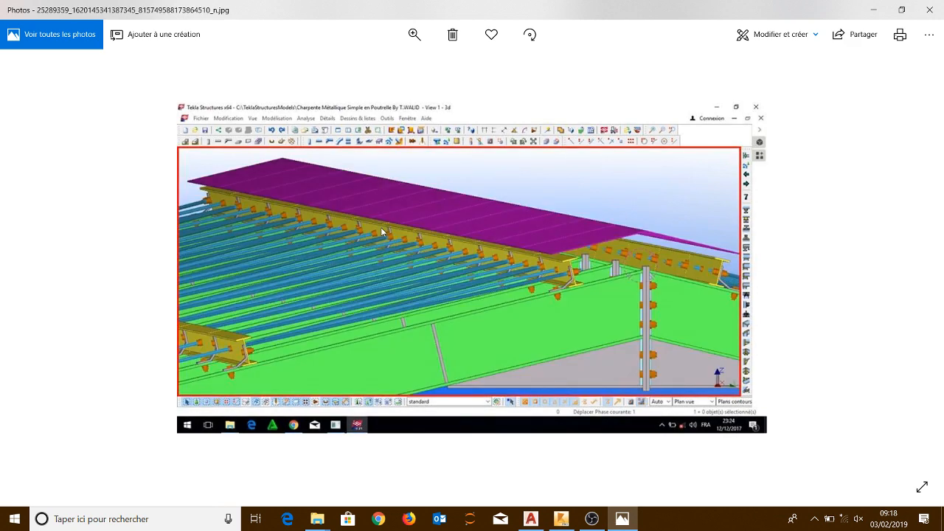
key(Right)
key(Right)
key(Right)
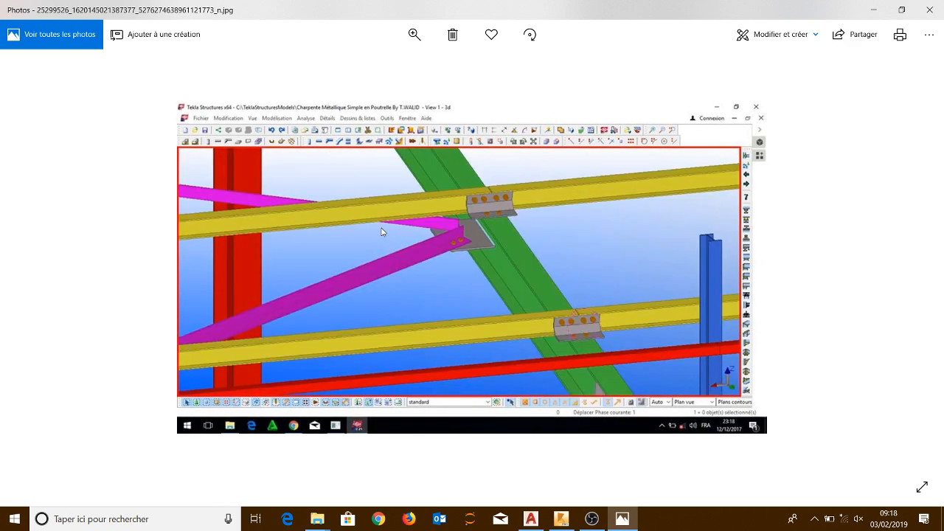
key(Right)
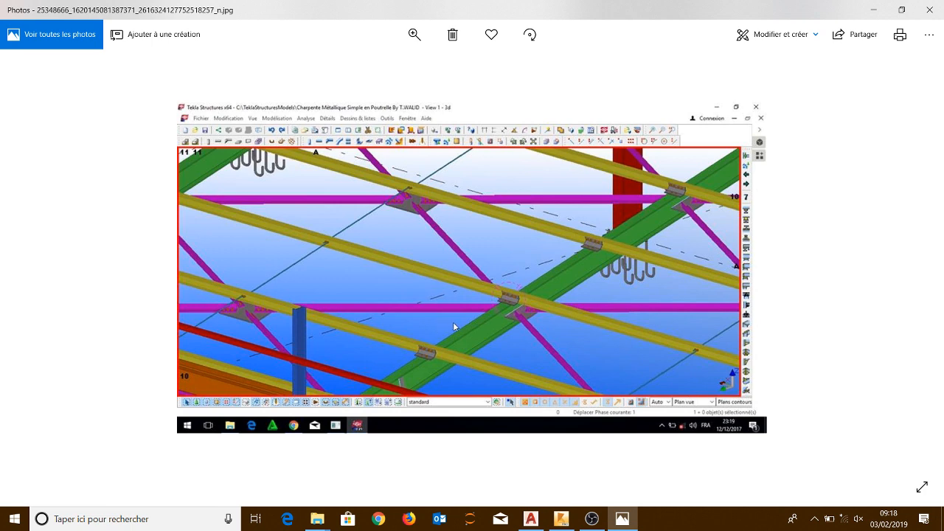
Examine the close-up image of the bolted purlin cleats on the green rafter, and close the image
key(Right)
scroll(516, 315, up, 7)
scroll(605, 369, down, 1)
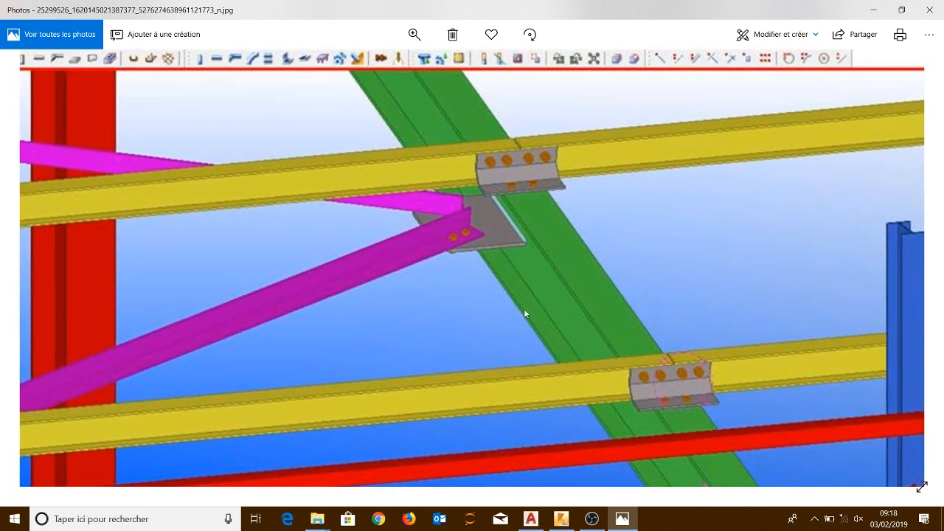
scroll(517, 307, down, 5)
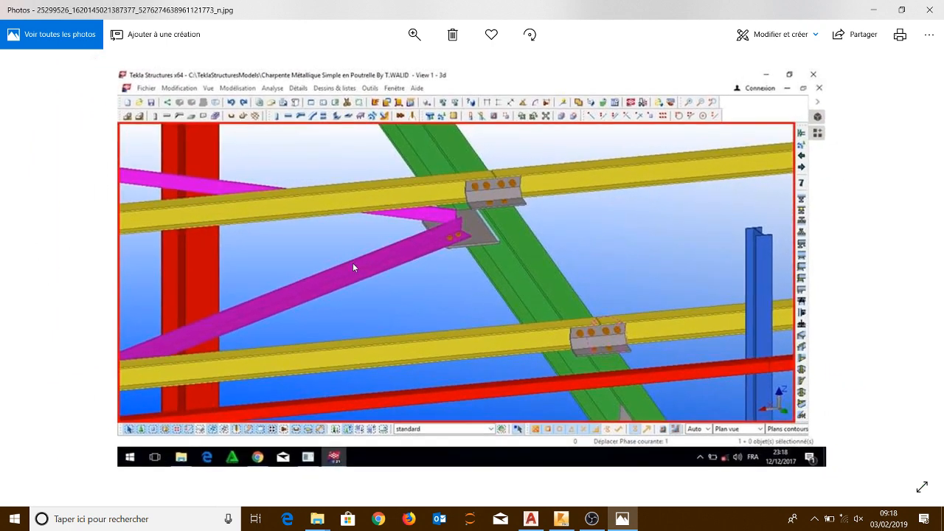
scroll(352, 262, down, 1)
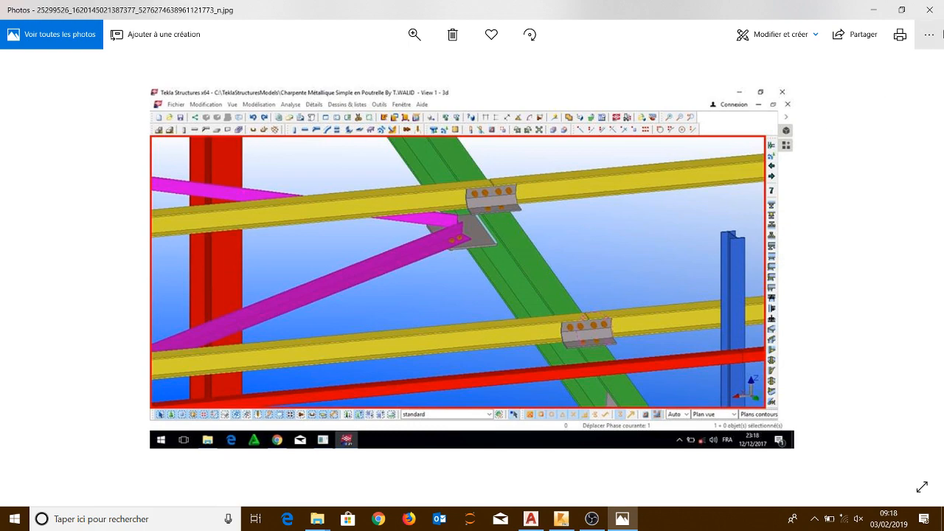
click(928, 10)
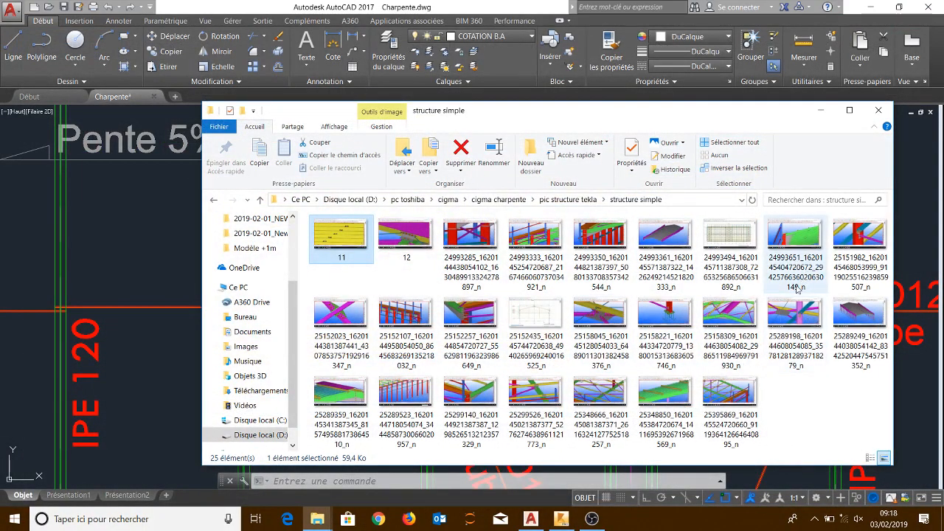
Open the picture from the structure simple folder showing tie rods between purlins and examine the rod connections closely
double_click(605, 400)
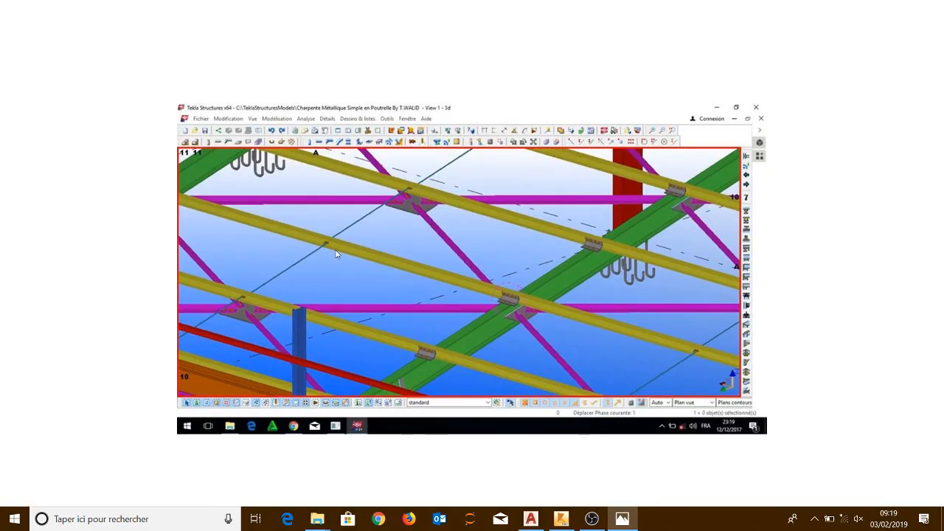
scroll(324, 243, up, 5)
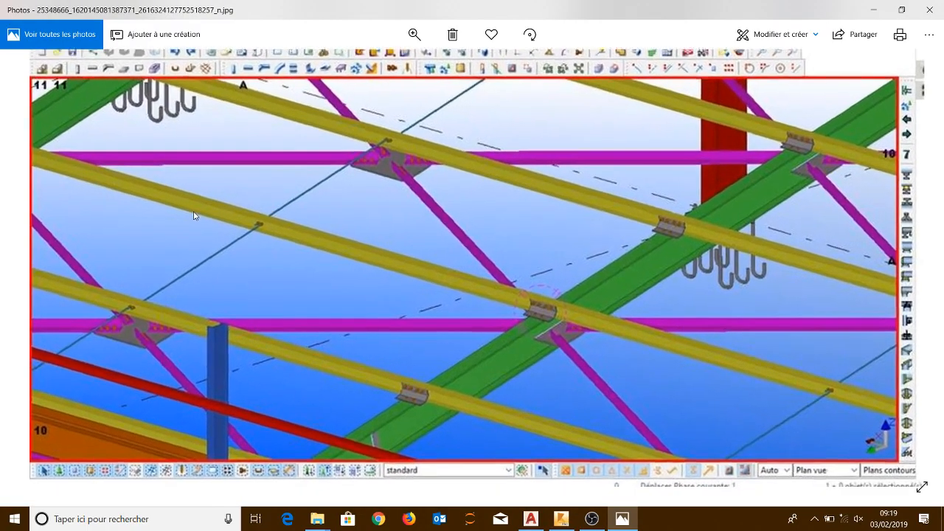
scroll(256, 197, up, 3)
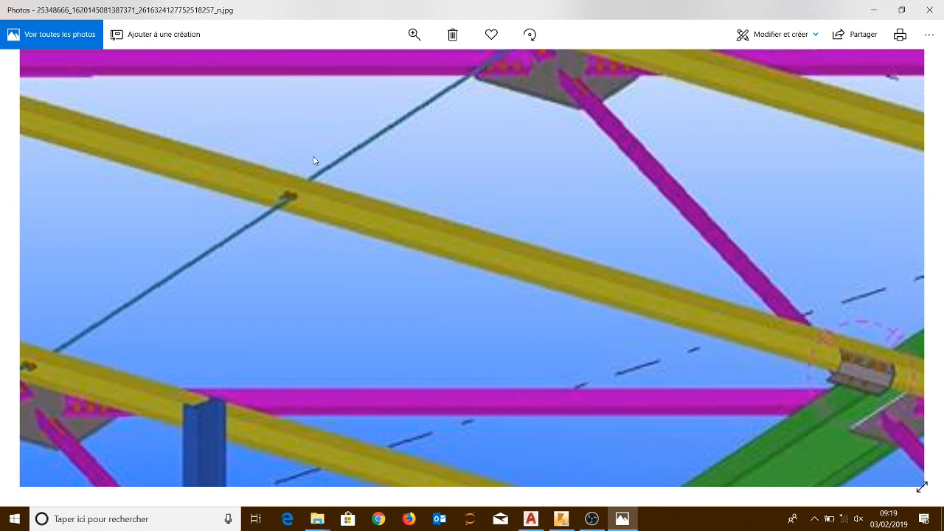
scroll(362, 171, down, 1)
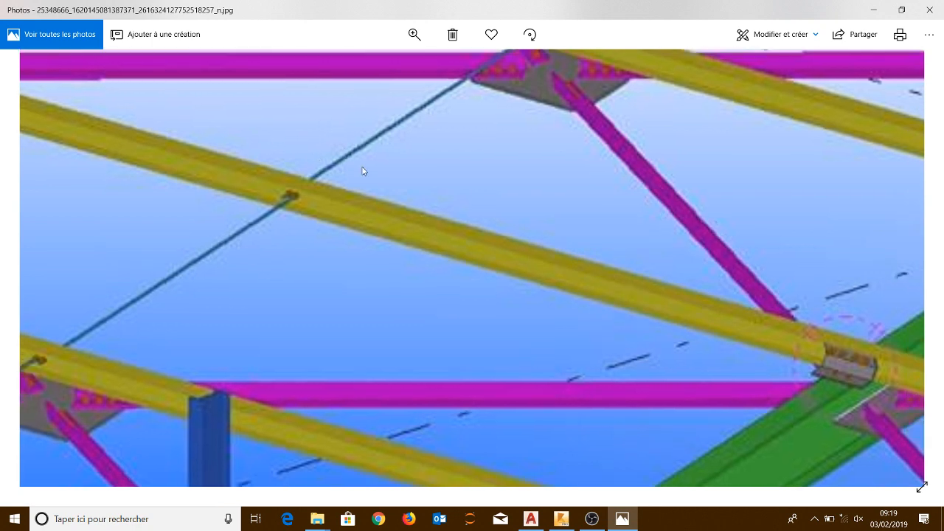
scroll(362, 171, down, 5)
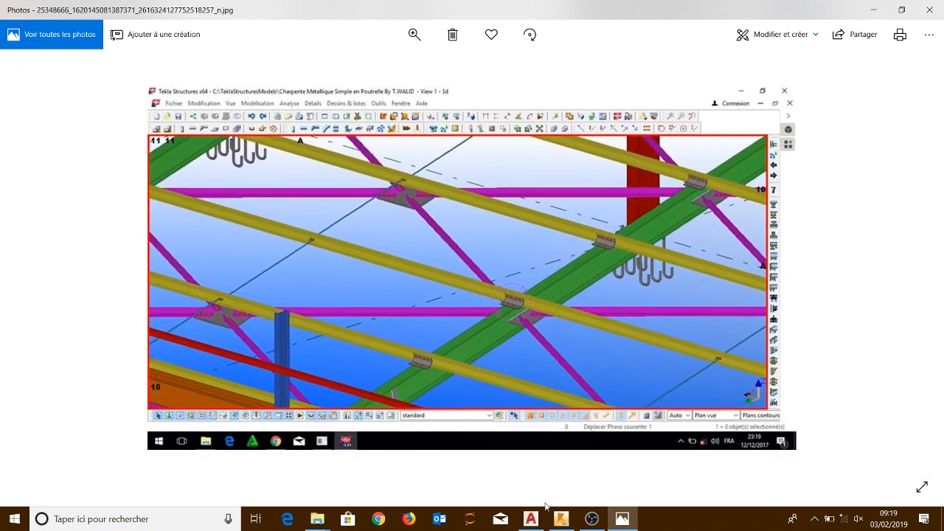
Switch to the Charpente.dwg drawing in AutoCAD and examine the D12 tie rods between the IPE 120 purlins
click(531, 519)
scroll(499, 289, down, 4)
scroll(325, 293, up, 6)
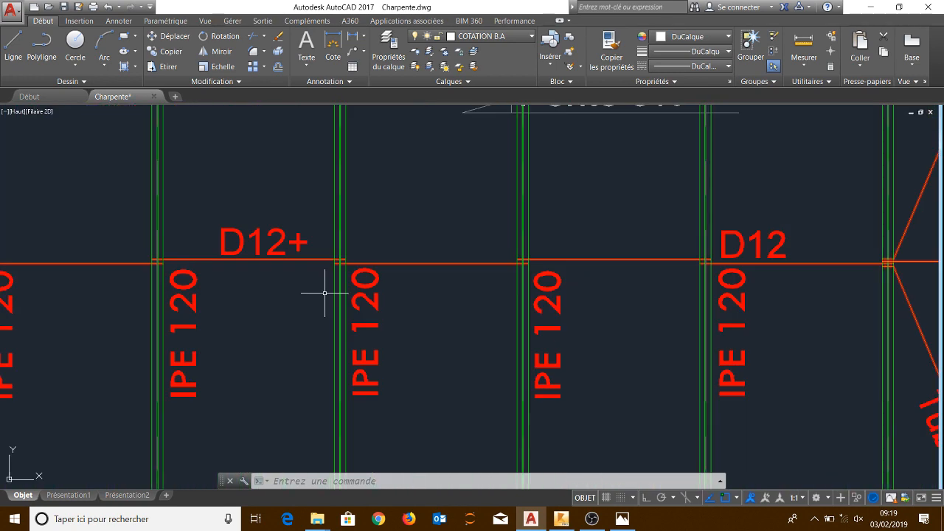
scroll(318, 294, down, 2)
middle_drag(316, 293, 472, 297)
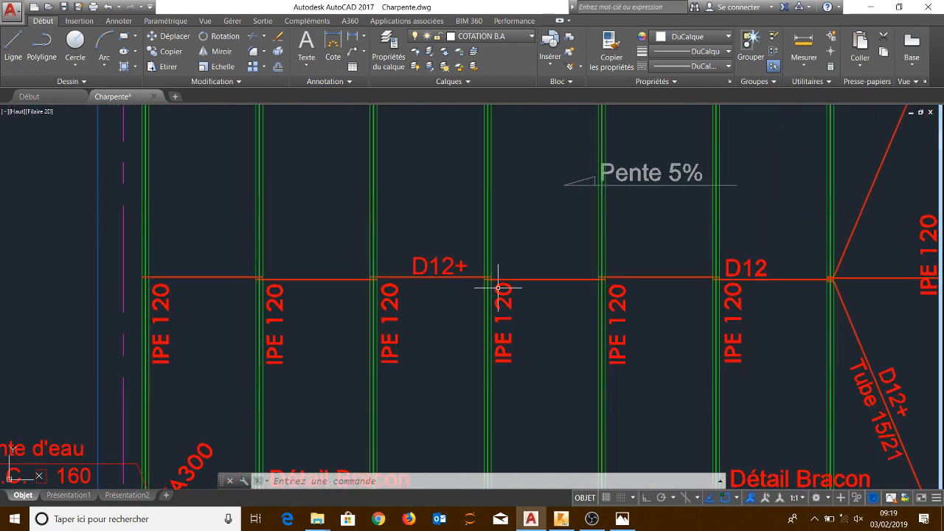
scroll(500, 289, down, 4)
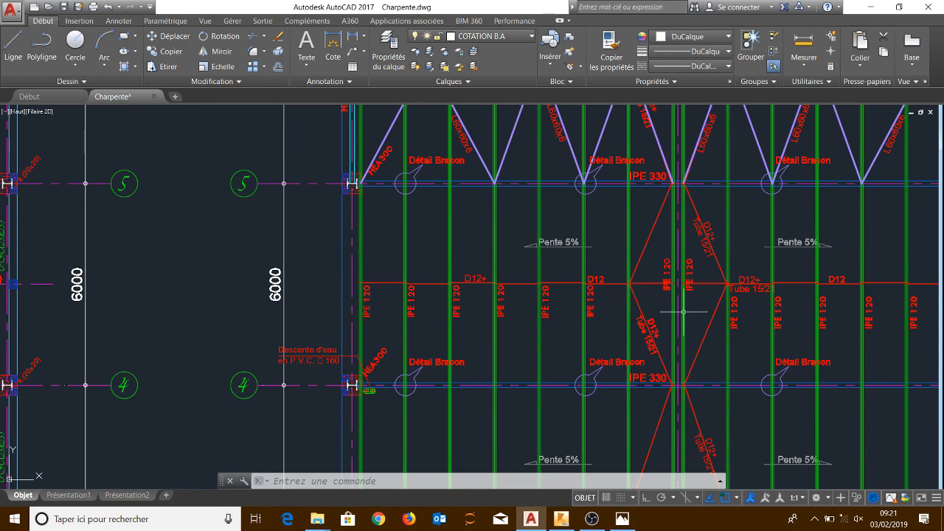
Examine the roof plan's bracing, purlins and tie rods from axis 6 down to axis 3
scroll(675, 317, down, 6)
scroll(679, 319, up, 8)
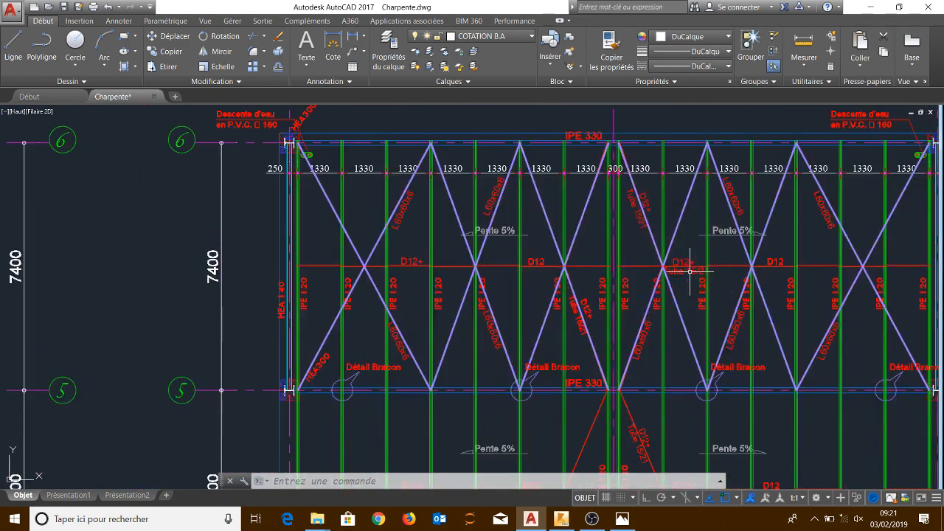
scroll(603, 275, down, 2)
mouse_move(604, 275)
middle_down()
mouse_move(555, 275)
mouse_move(476, 297)
mouse_move(469, 310)
middle_up()
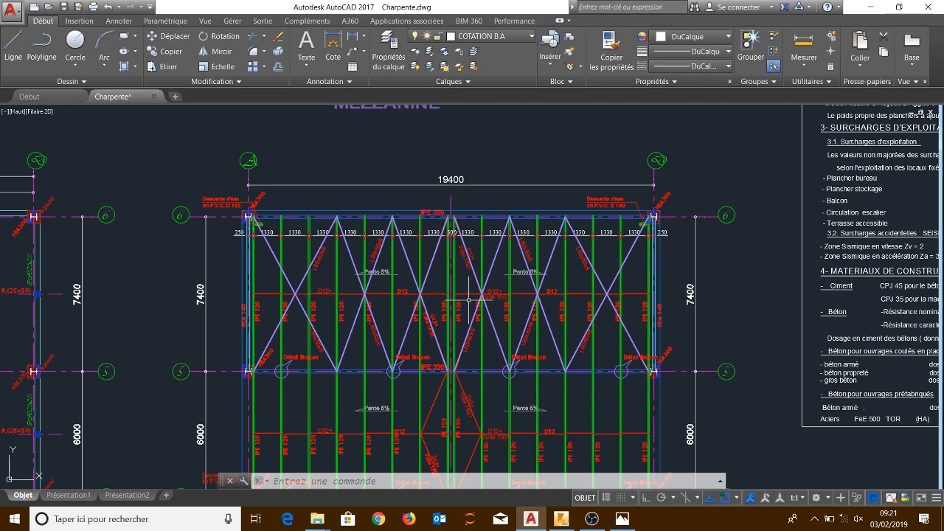
mouse_move(470, 300)
middle_down()
mouse_move(402, 333)
mouse_move(422, 358)
middle_up()
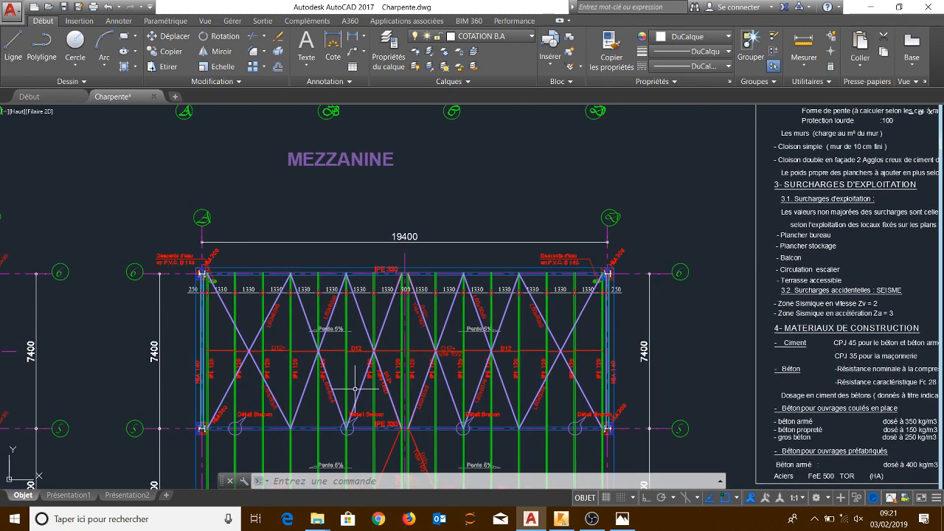
middle_drag(355, 389, 335, 322)
middle_drag(338, 371, 334, 281)
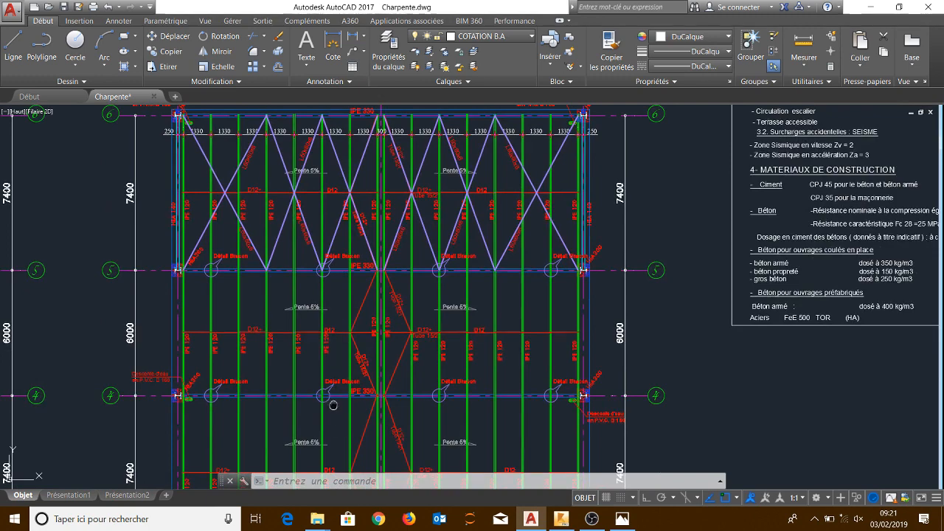
middle_drag(334, 405, 344, 267)
middle_drag(339, 371, 338, 299)
middle_drag(331, 355, 338, 414)
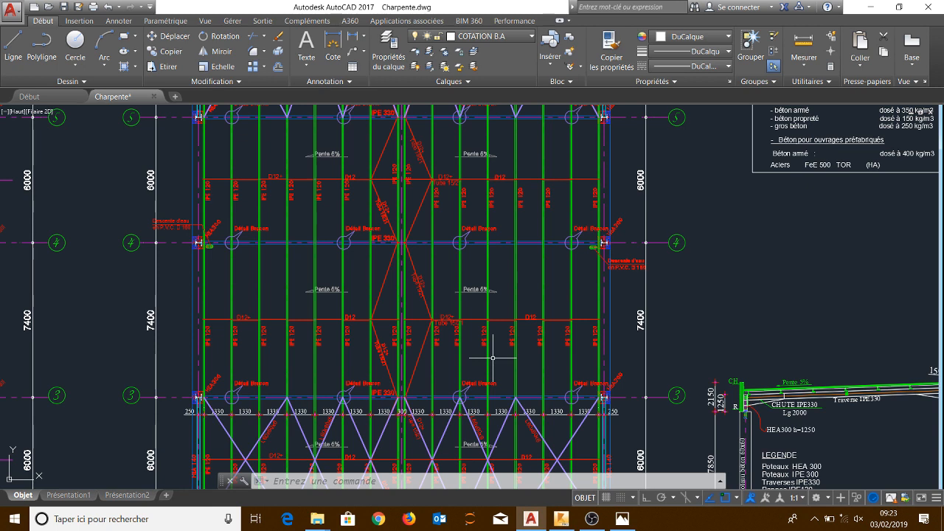
Review the whole roof plan together with the A-D gable section beside it
scroll(336, 236, down, 5)
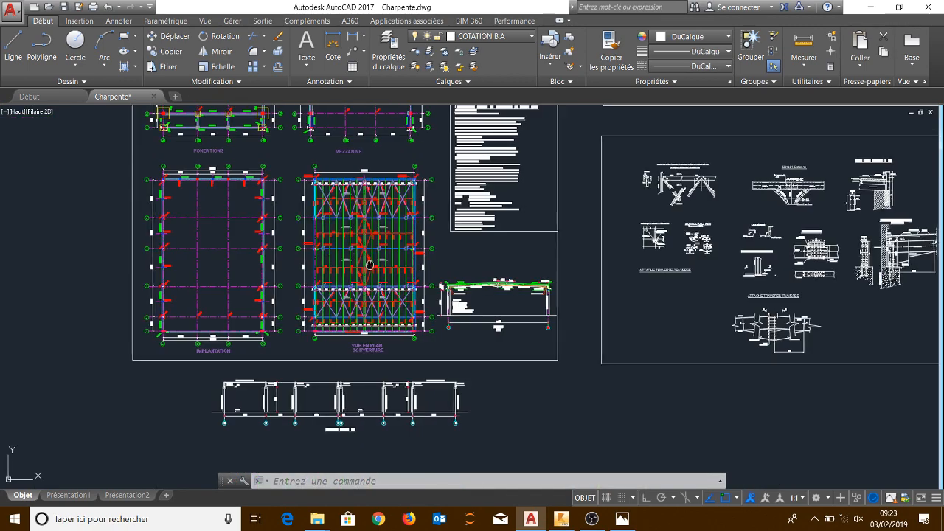
scroll(370, 264, up, 6)
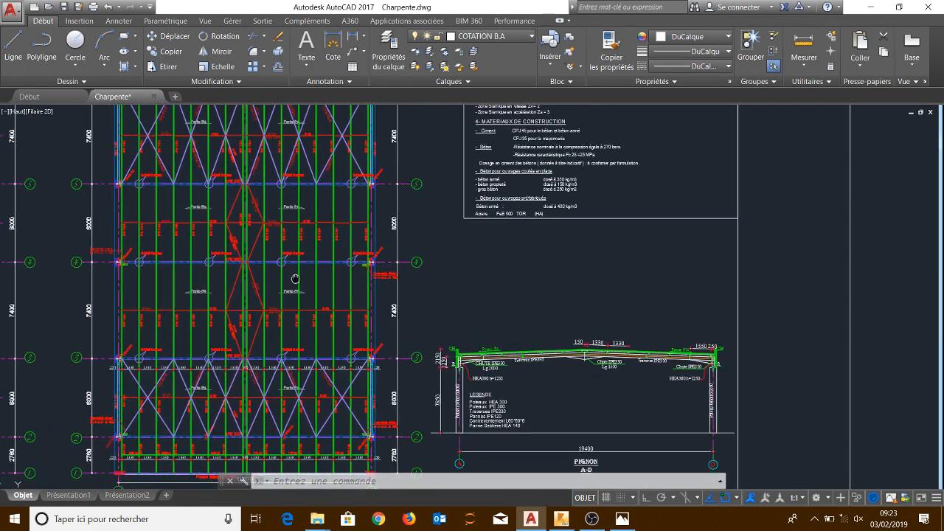
scroll(295, 279, down, 3)
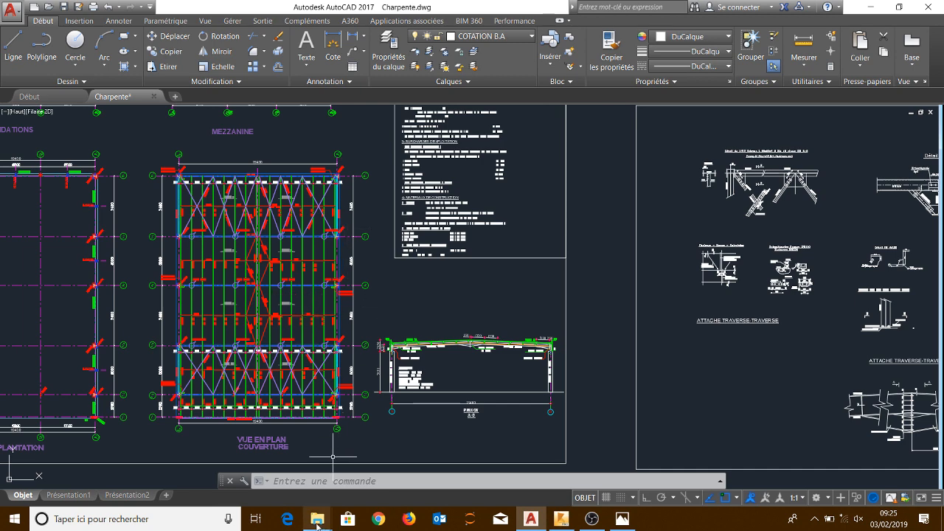
Switch to File Explorer and open the Robot model FACADE METALLIQUE-vent YX from D:\BETB\HOTEL MED V\Robot structure
mouse_move(318, 523)
click(357, 462)
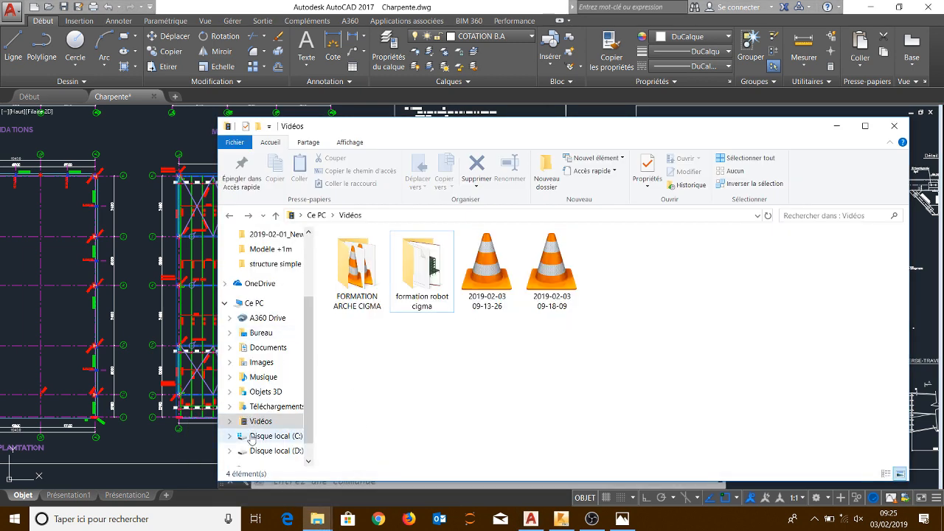
click(274, 450)
double_click(428, 271)
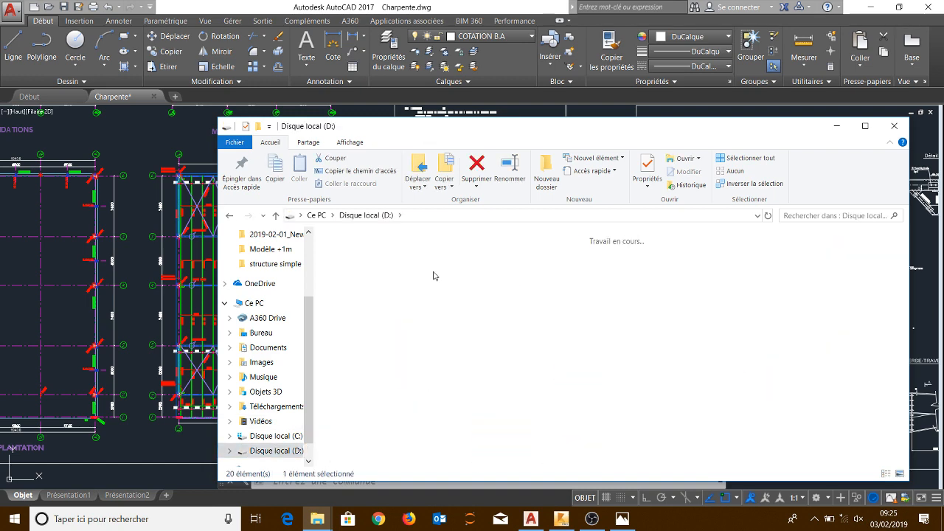
double_click(358, 364)
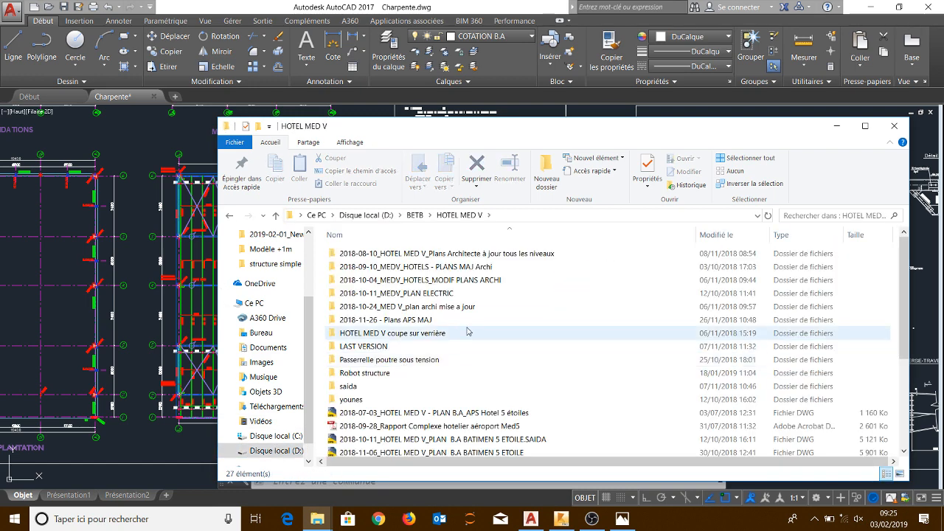
double_click(392, 374)
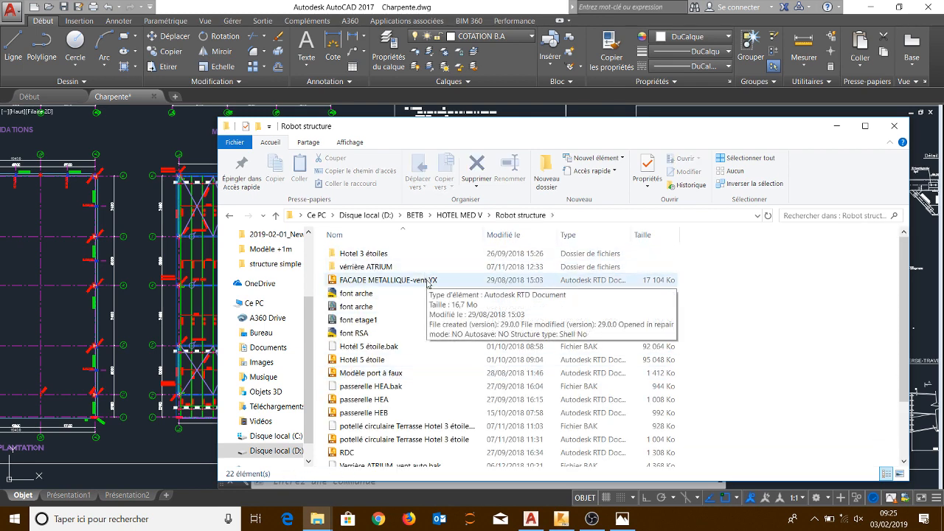
double_click(427, 282)
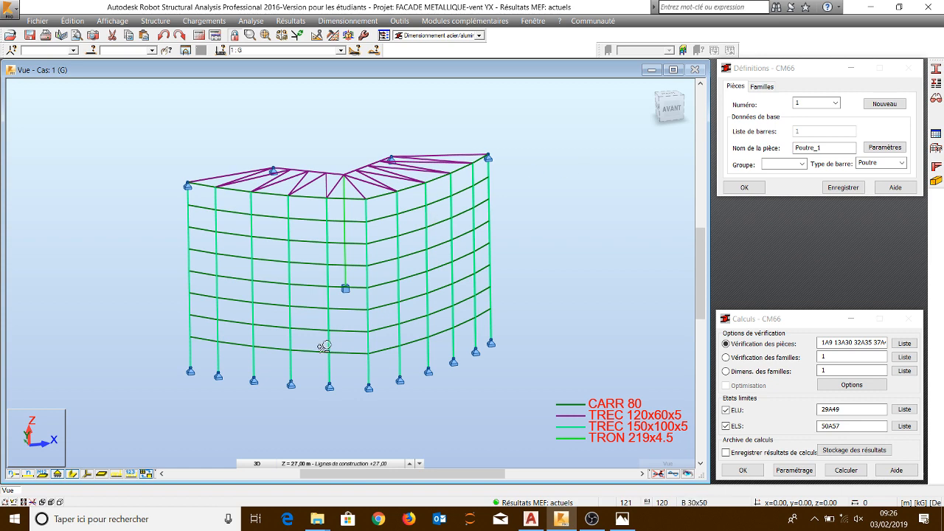
Return to the Robot structure folder in File Explorer and open the model Verrière ATRIUM vent auto
mouse_move(322, 524)
click(384, 465)
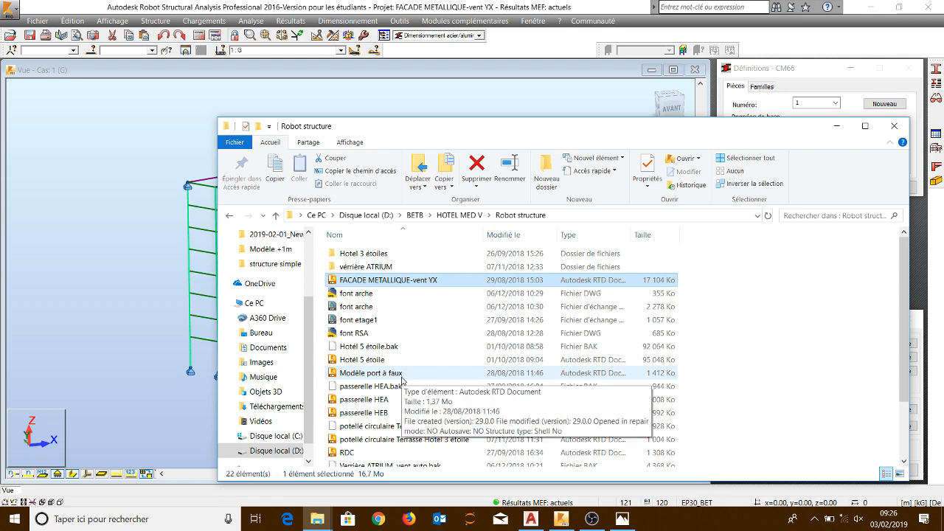
scroll(403, 380, down, 2)
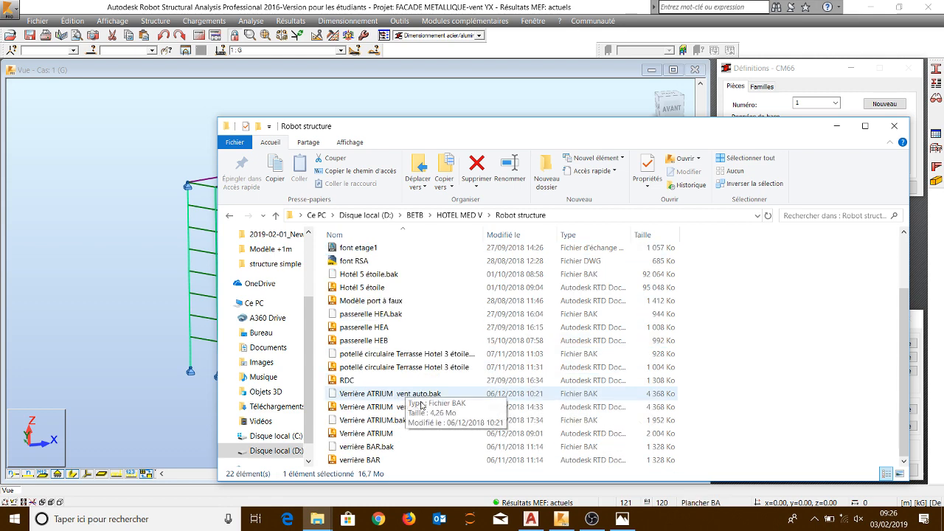
double_click(407, 407)
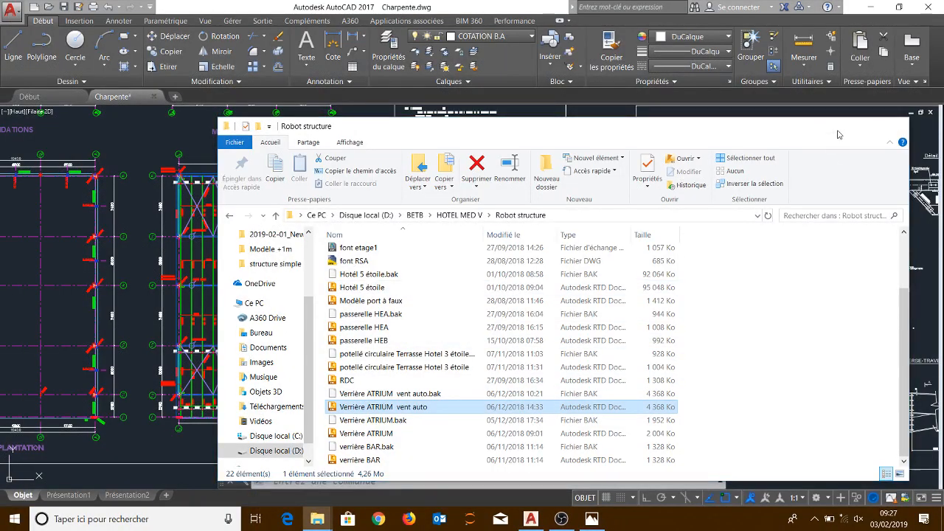
Return to the Charpente.dwg drawing and examine the HEA300 columns and roof plan edge between axes 4 and 1
click(837, 126)
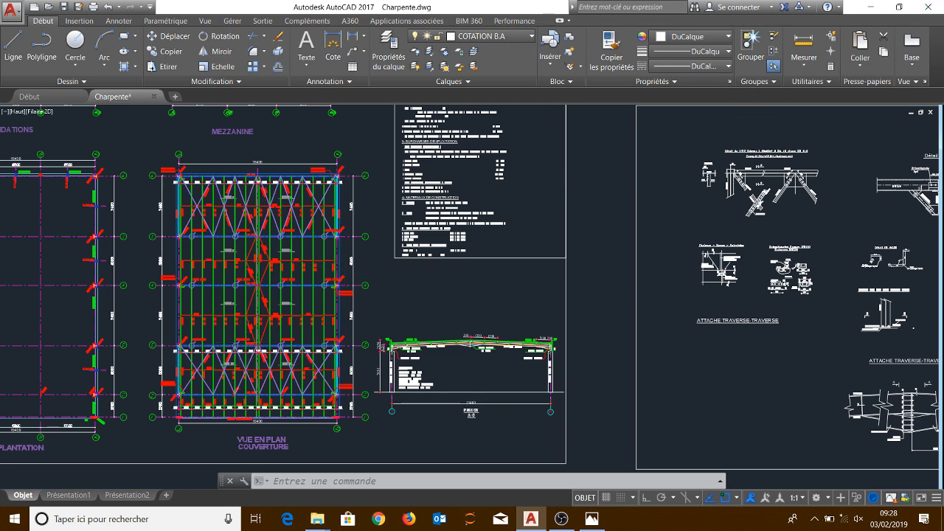
scroll(244, 338, up, 6)
middle_drag(164, 316, 742, 295)
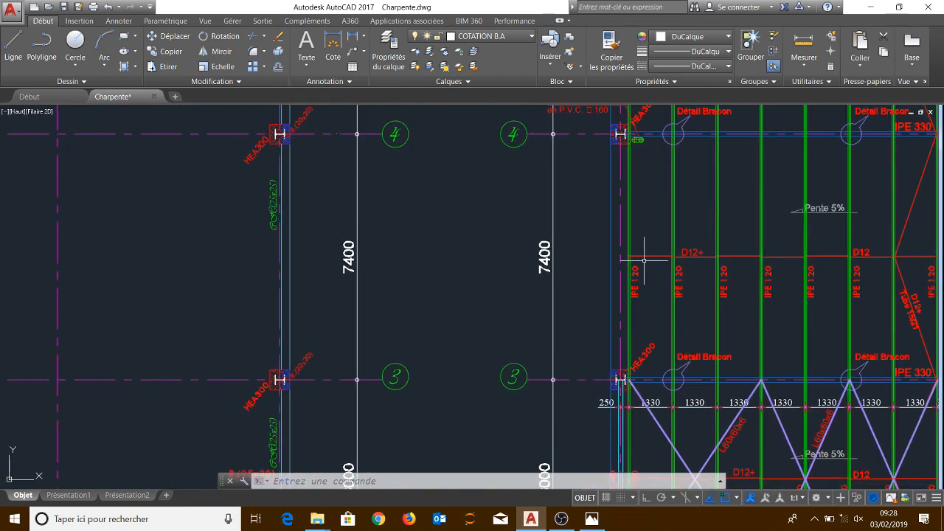
mouse_move(567, 300)
middle_down()
mouse_move(557, 204)
mouse_move(567, 72)
middle_up()
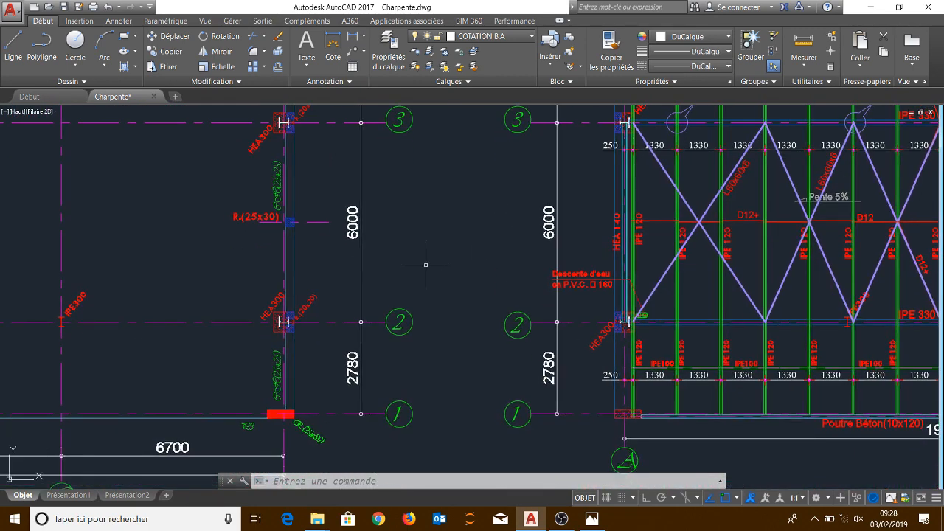
Examine the roof plan up to axis 6, then the IPE 120 purlins and tie rods between axes 3 and 4
middle_drag(400, 228, 394, 376)
middle_drag(391, 268, 391, 358)
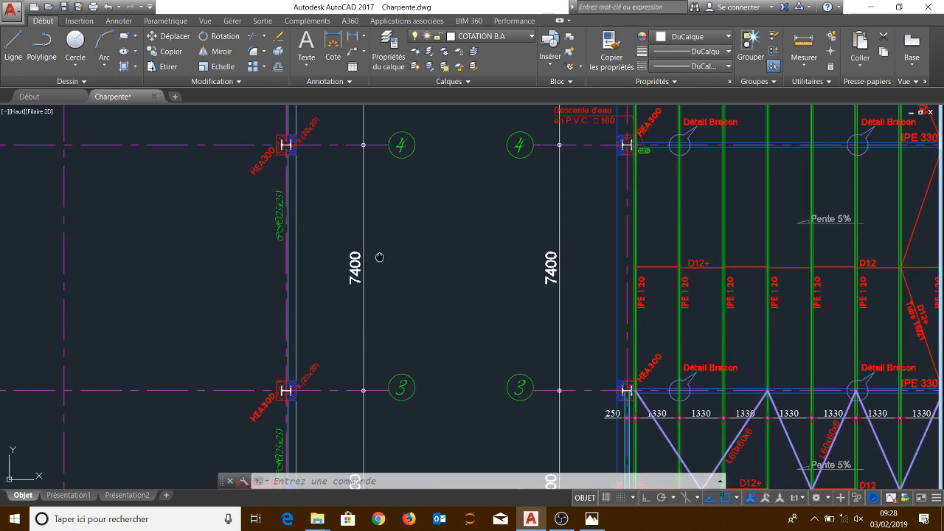
middle_drag(377, 258, 376, 374)
middle_drag(375, 216, 377, 399)
scroll(336, 278, down, 3)
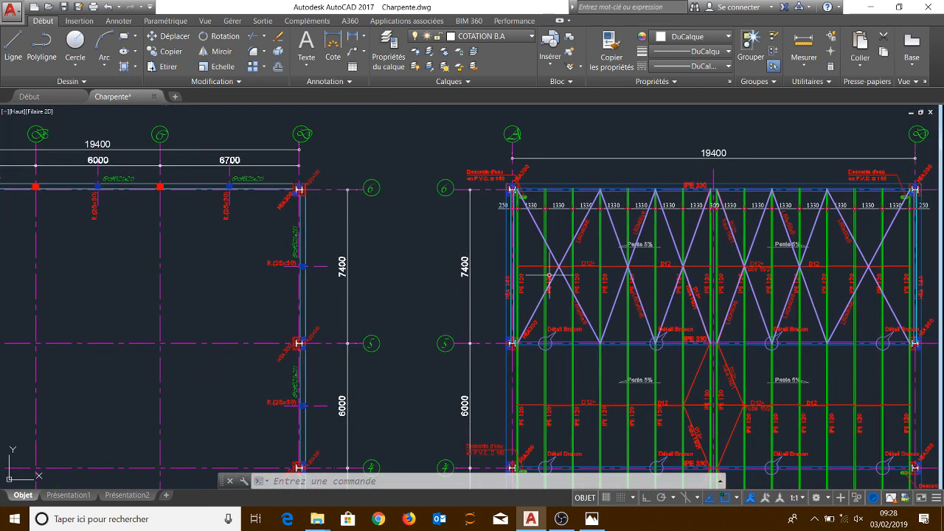
mouse_move(549, 276)
scroll(549, 302, down, 3)
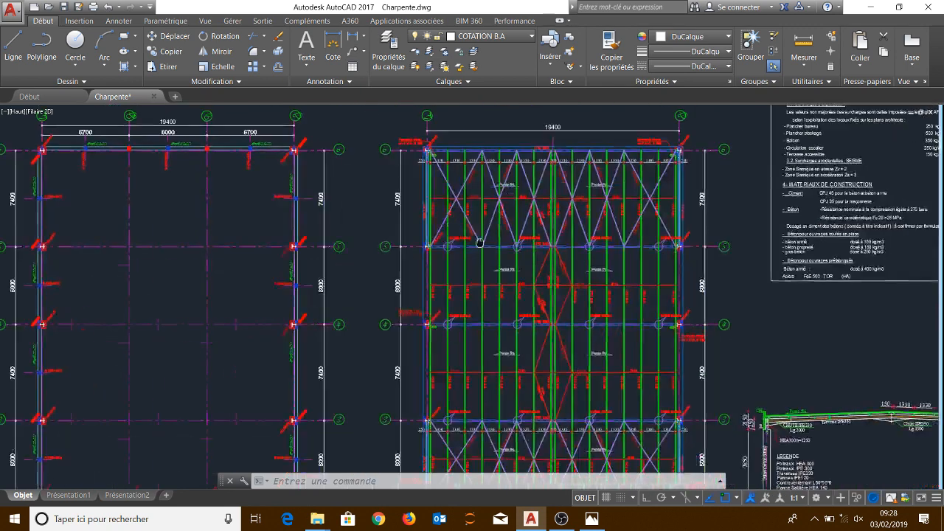
scroll(520, 289, up, 1)
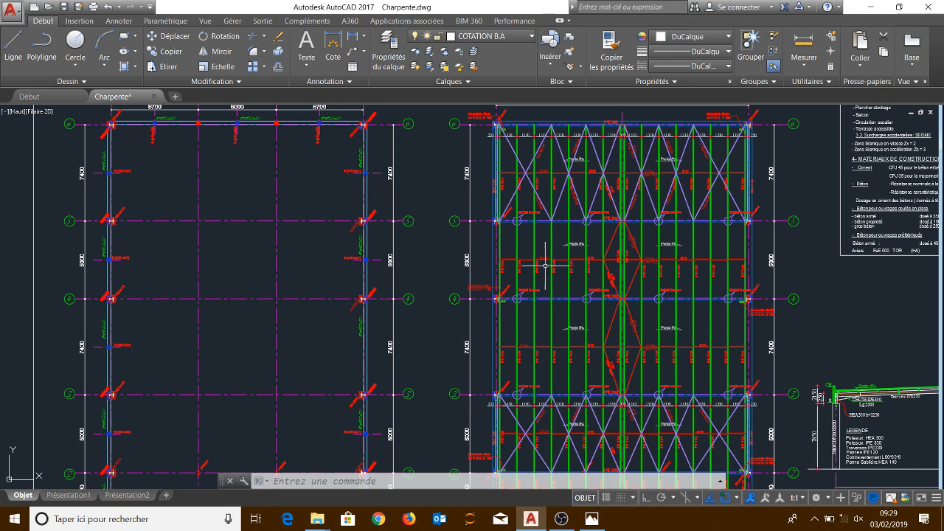
scroll(542, 255, up, 3)
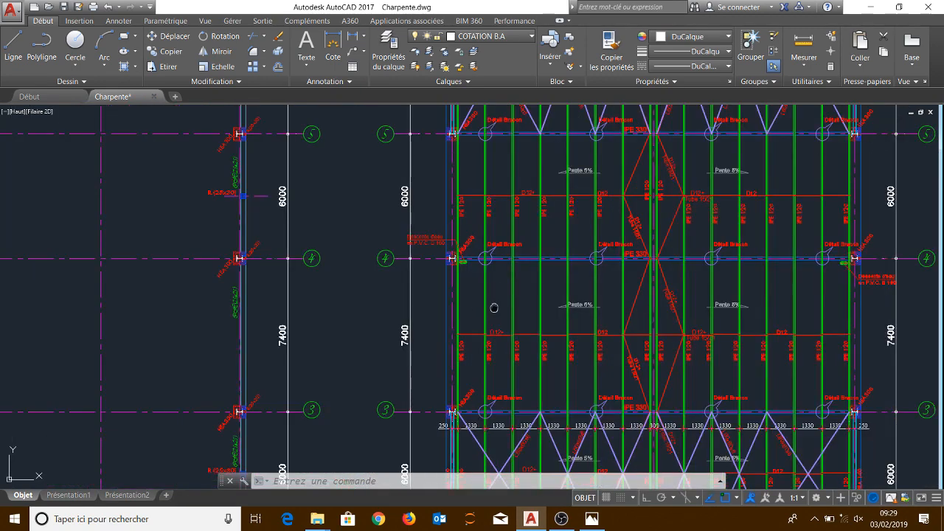
scroll(493, 305, up, 3)
middle_drag(396, 321, 354, 317)
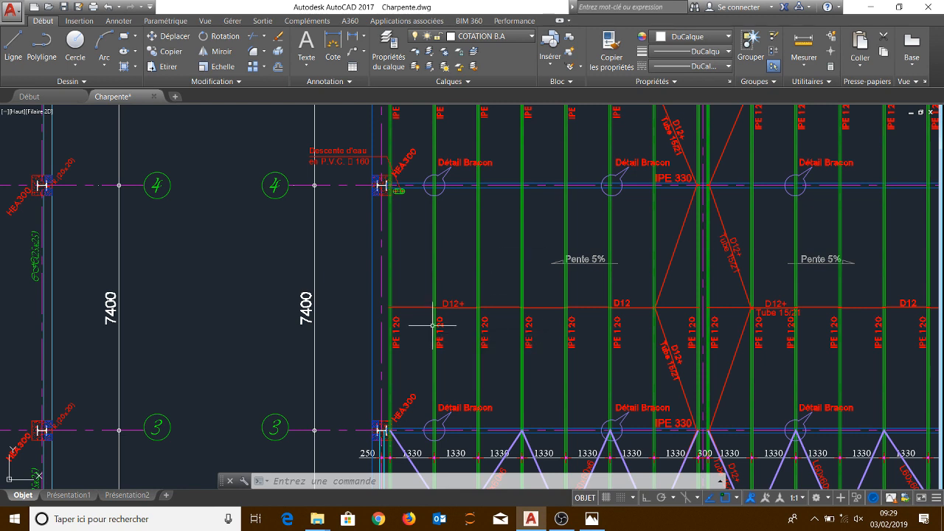
Switch to Excel 2013, dismiss the activation wizard, and create a blank workbook in a maximized window
click(876, 6)
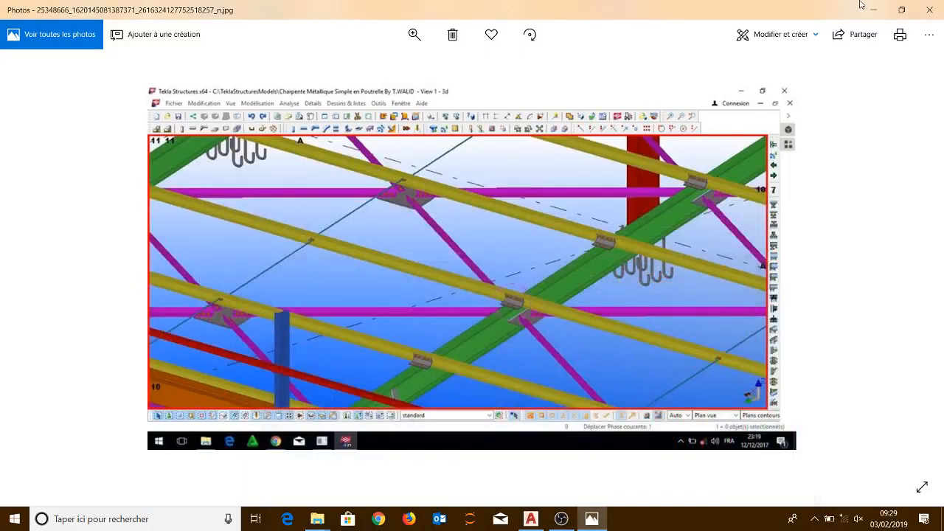
click(14, 519)
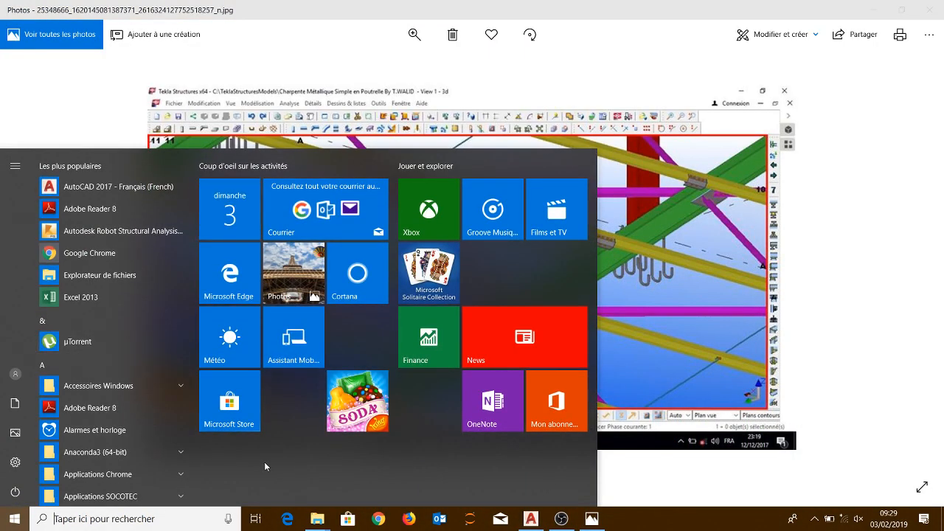
click(117, 301)
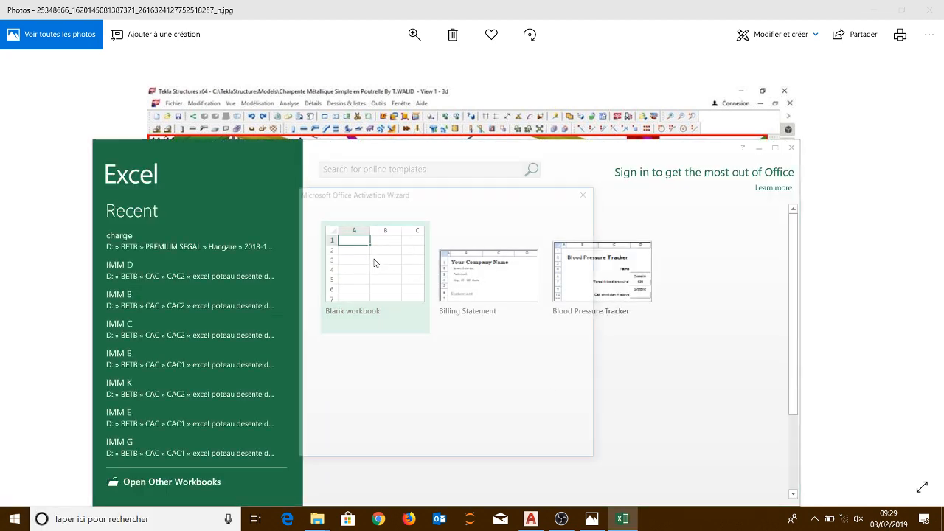
click(589, 190)
double_click(360, 304)
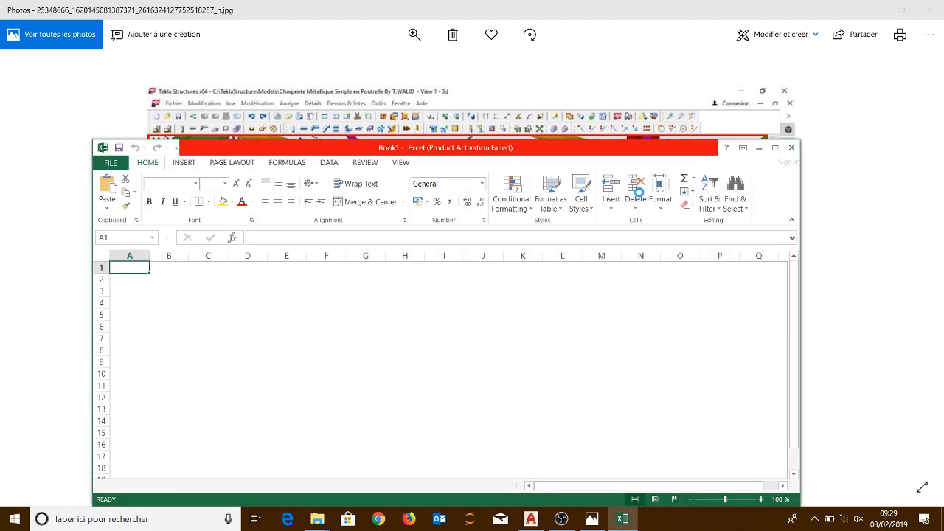
click(776, 147)
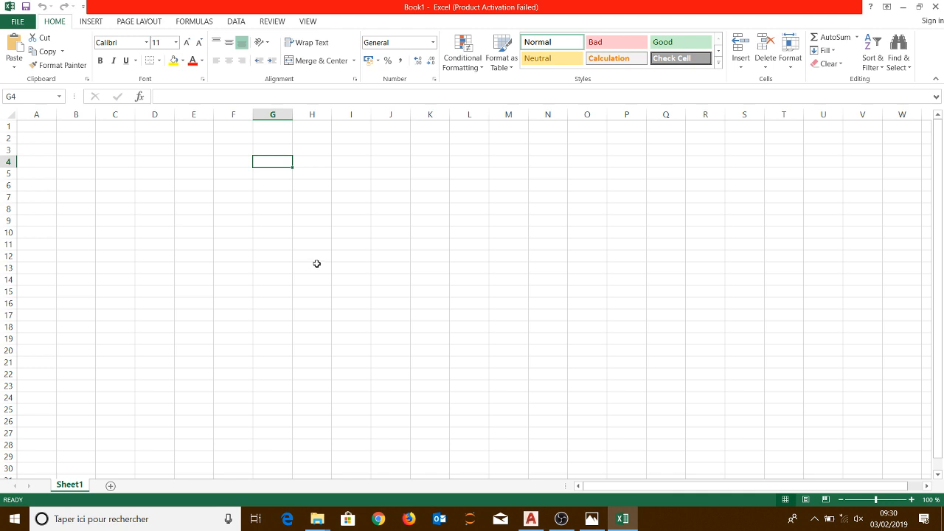
Rename the worksheet Sheet1 as Panne
click(125, 177)
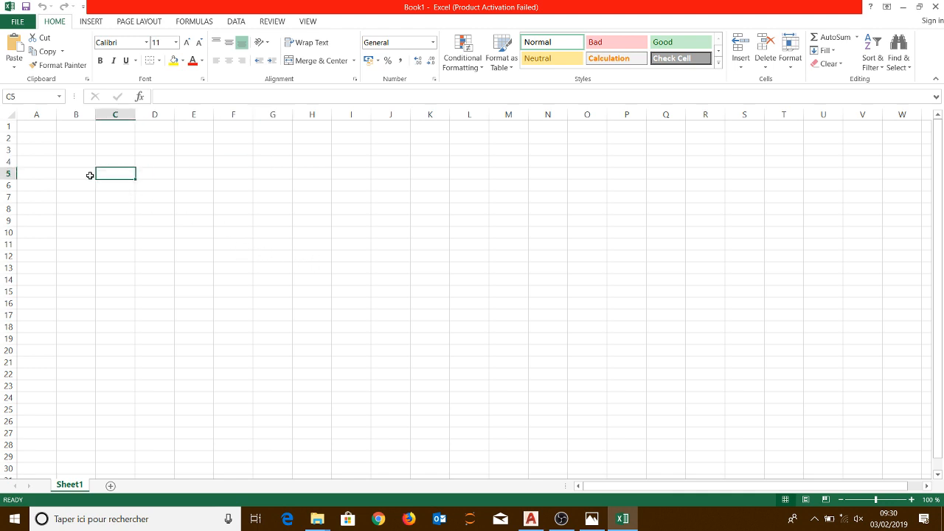
double_click(74, 486)
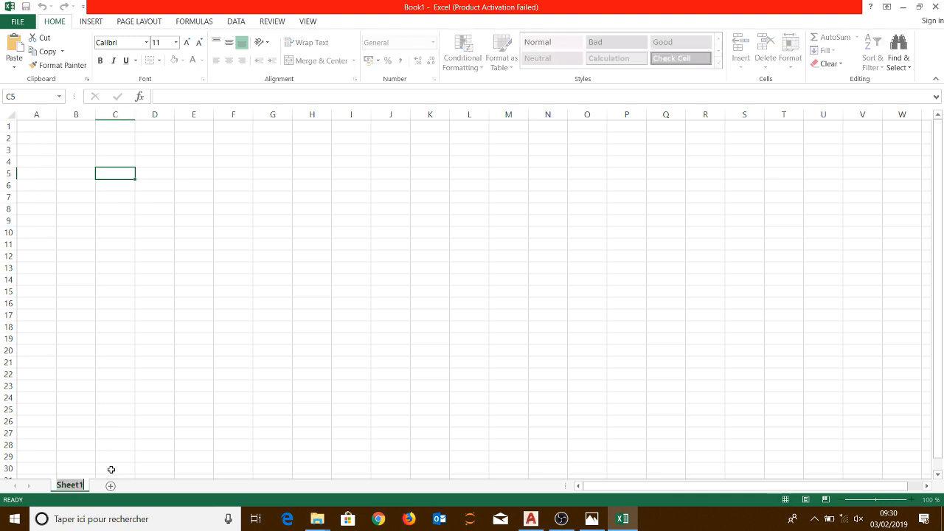
text(Panne)
key(Return)
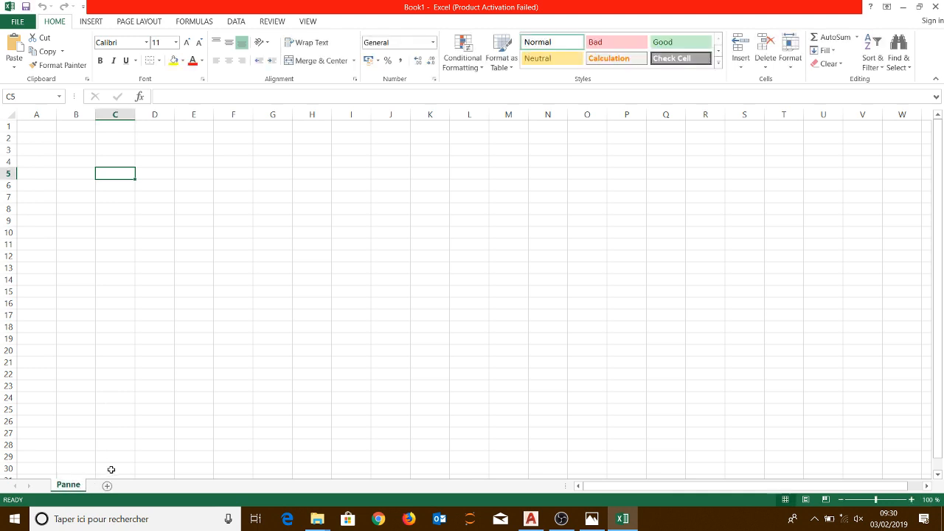
Enter the heading "charges permanente" in B6 and its item "couverture" in B8
click(75, 188)
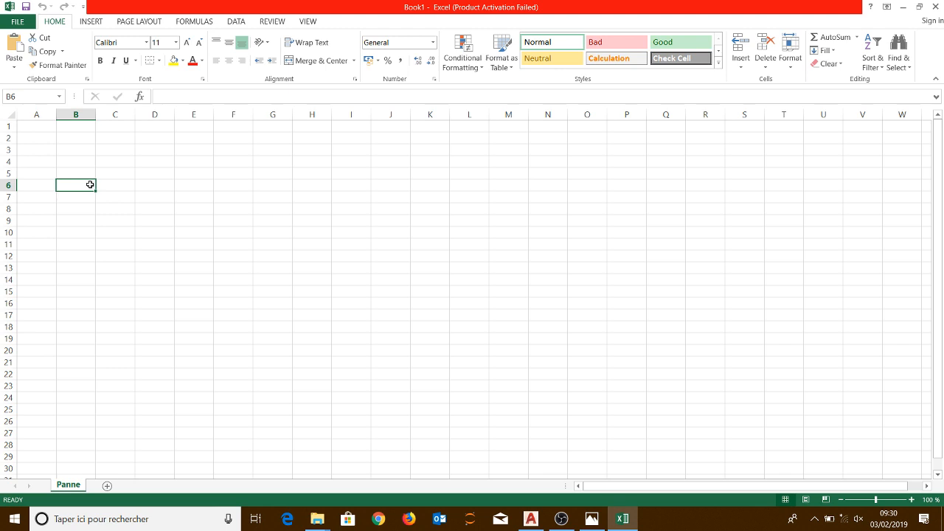
text(charge)
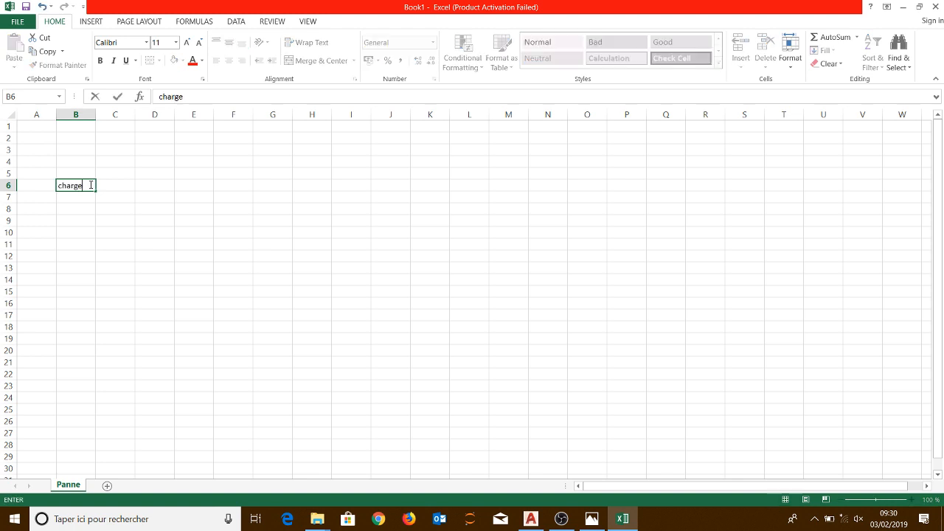
text(s permanente)
key(Return)
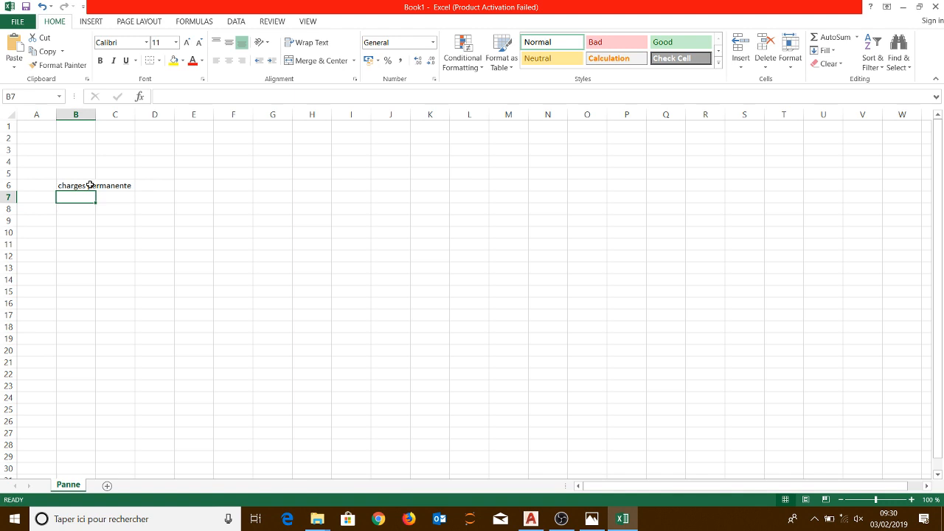
key(Down)
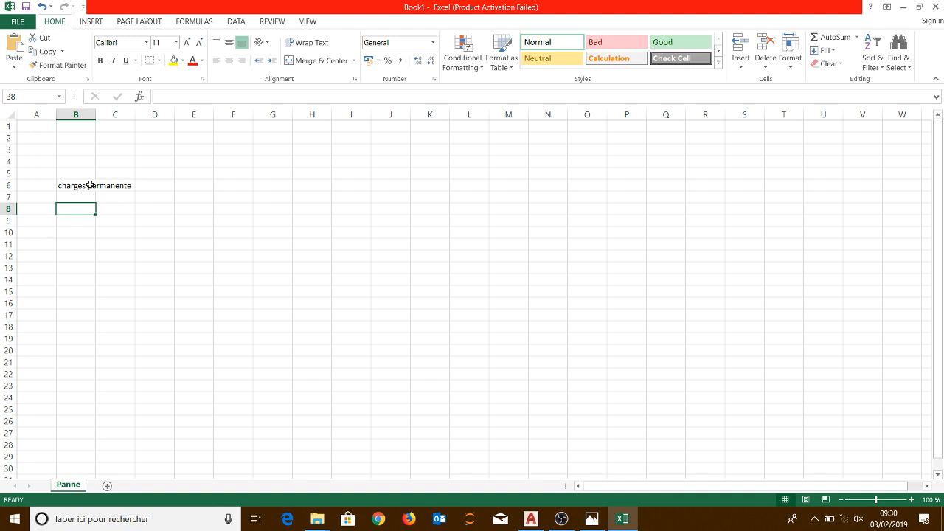
text(couver)
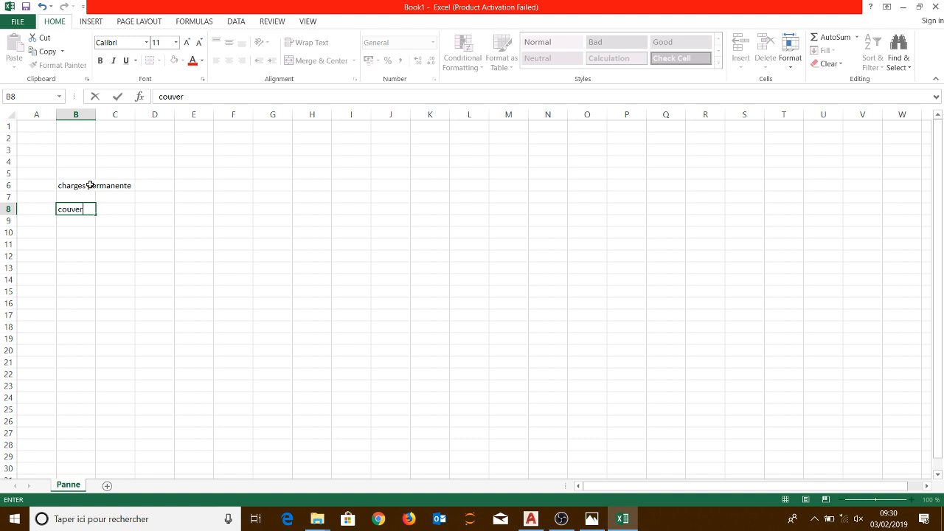
text(ture)
key(Return)
Enter the heading "charge d exploitation" in B11 and its item "poussière" in B13
key(Return)
key(Return)
text(ch)
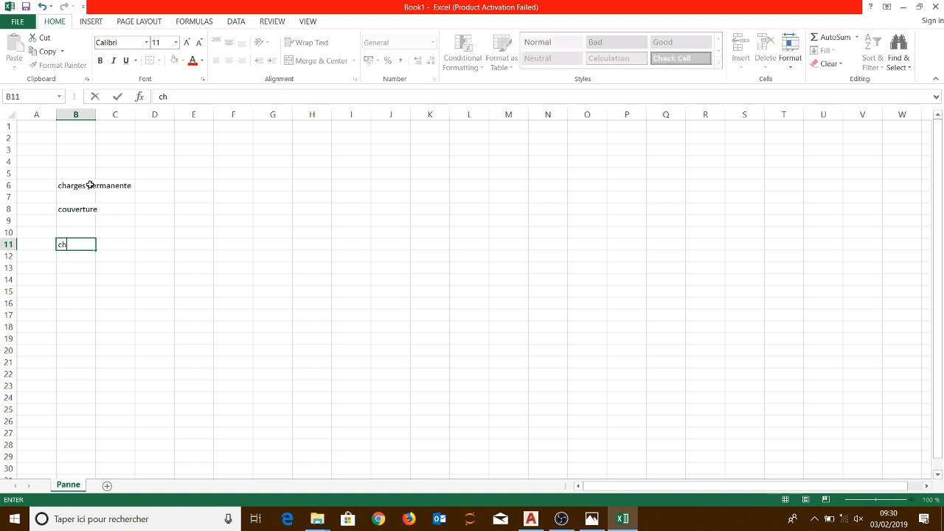
text(arge d exploitation)
key(Return)
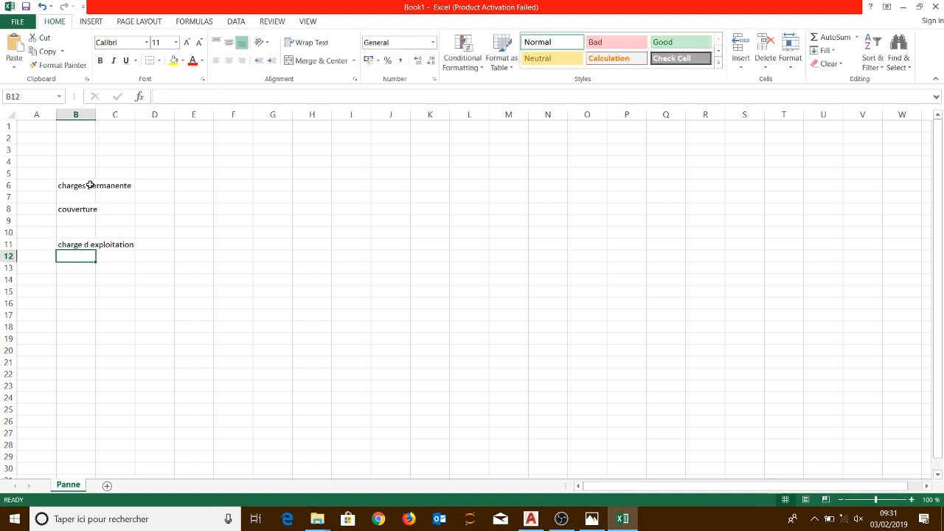
key(Return)
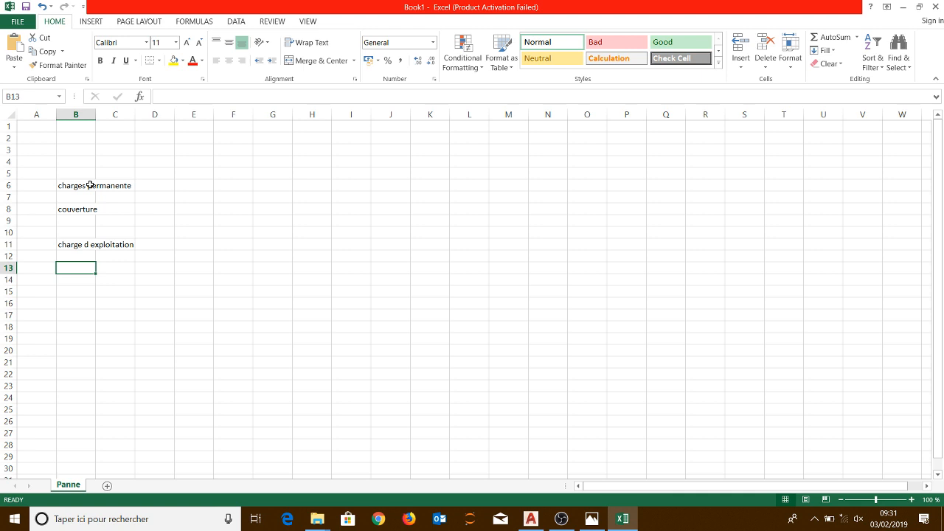
text(poussière)
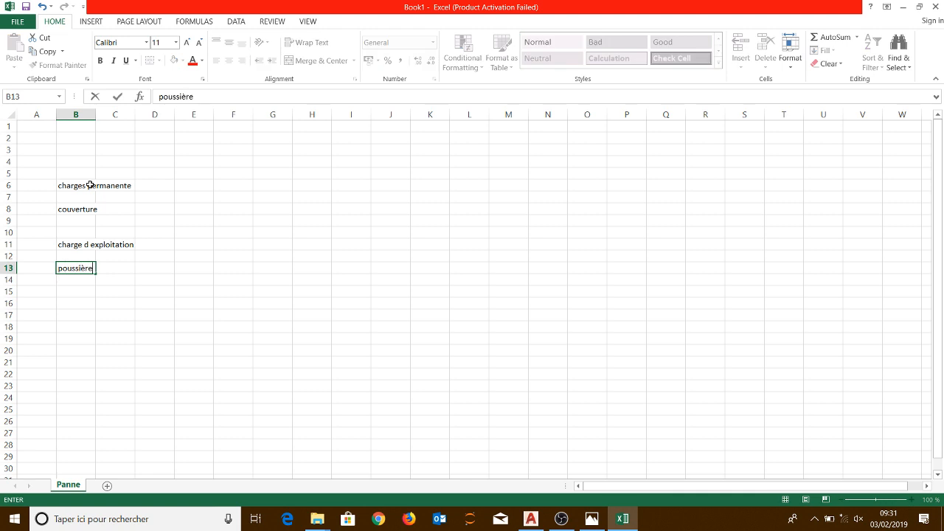
key(Return)
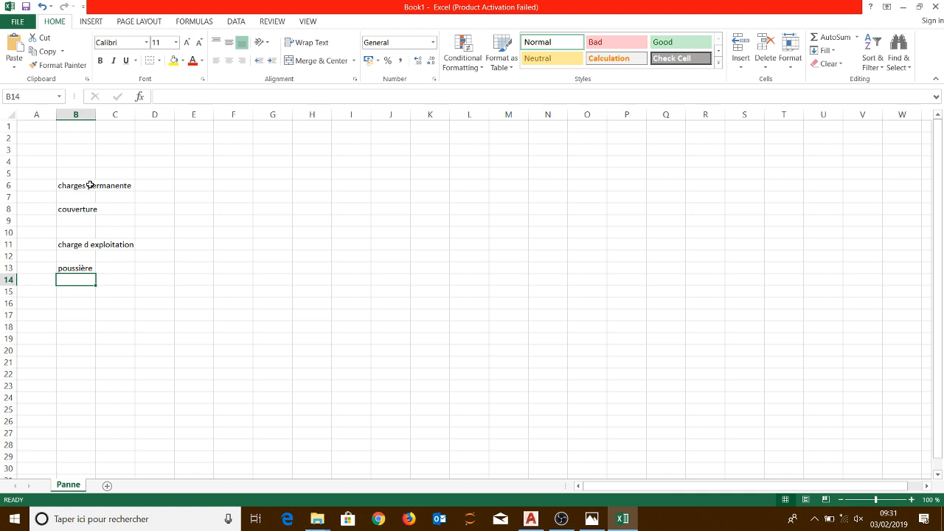
Enter the headings "le vent" in B16 and "température" in B20
key(Return)
key(Return)
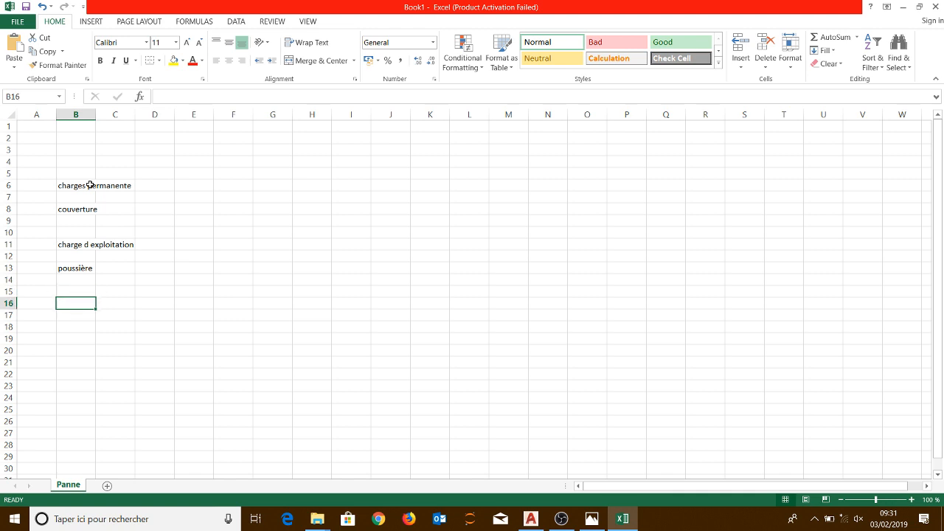
text(le vent)
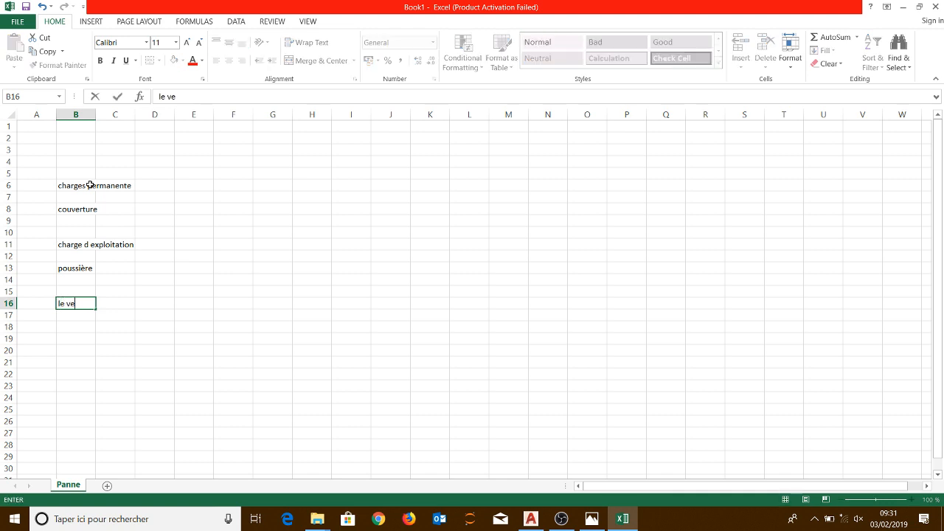
key(Return)
key(Return)
key(Return)
key(Return)
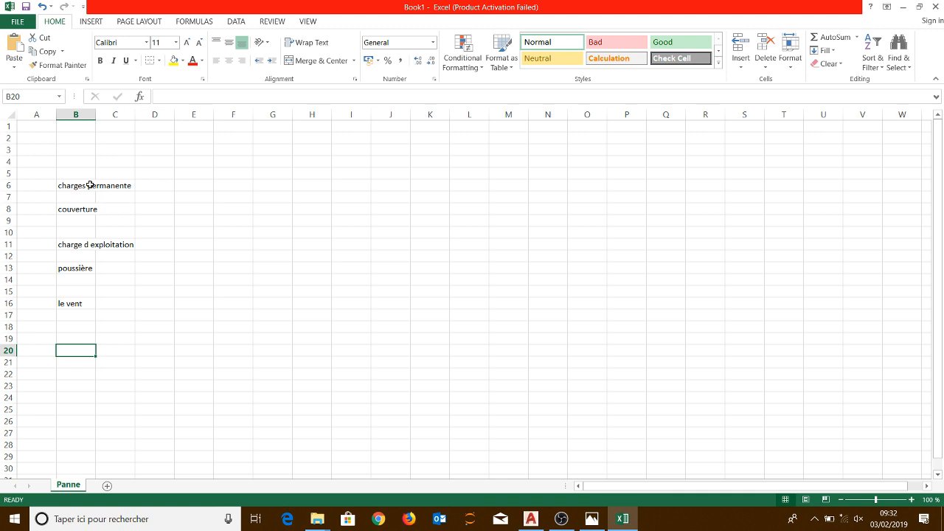
text(tem)
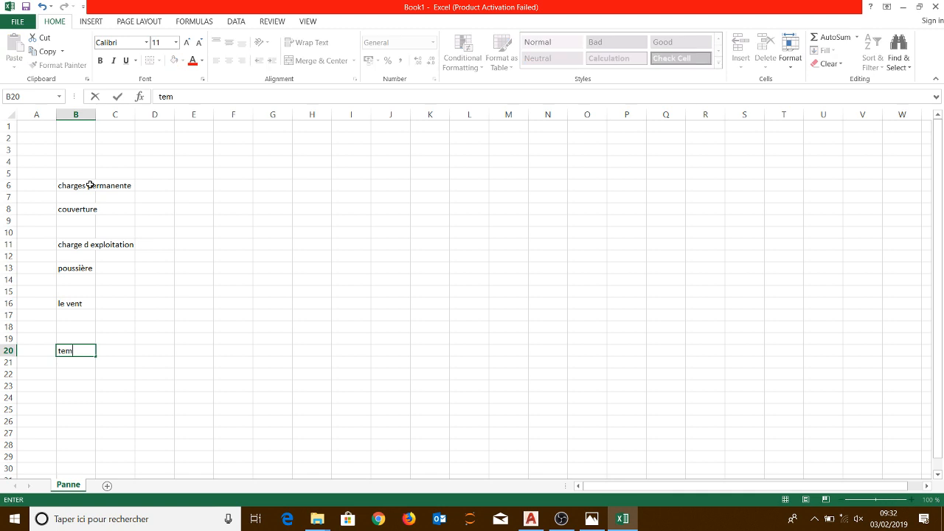
text(pérature)
key(Return)
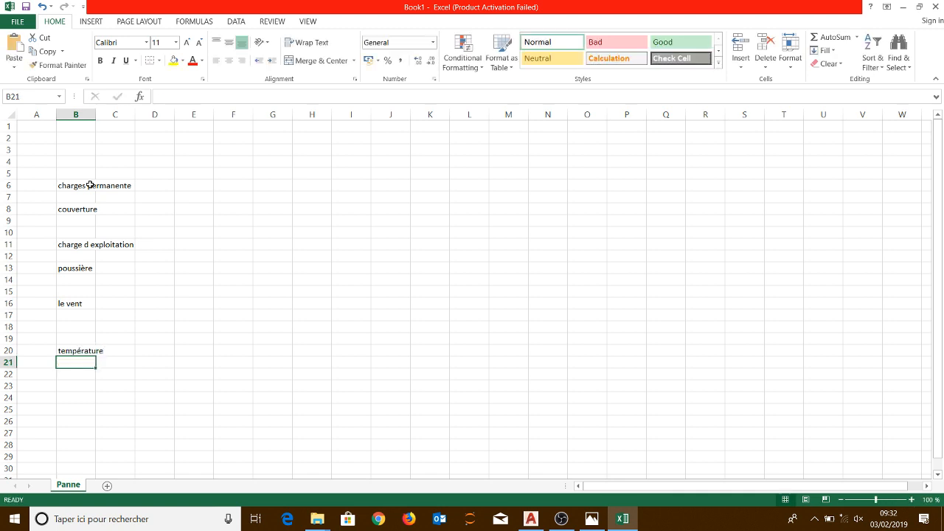
Fill the four load heading ranges B6:C6, B11:C11, B16 and B20:C20 with yellow
drag(69, 186, 120, 190)
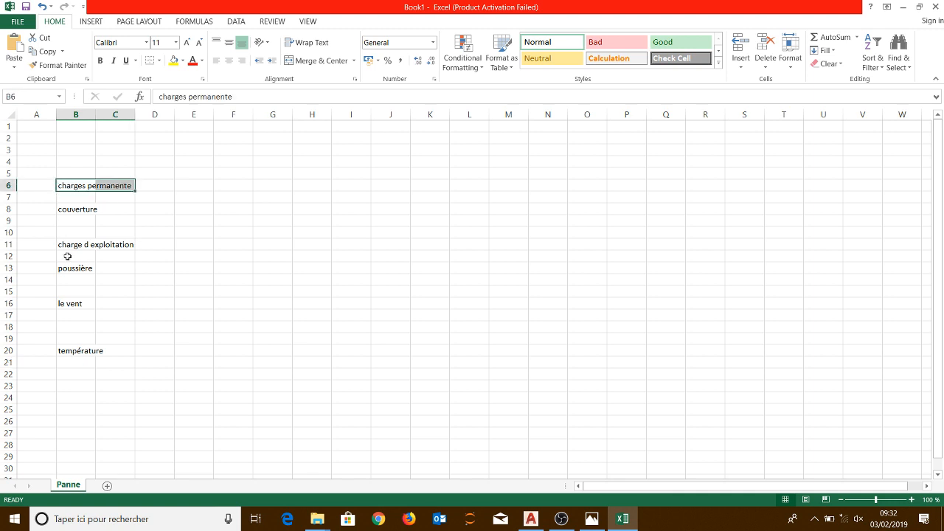
ctrl+drag(67, 248, 125, 245)
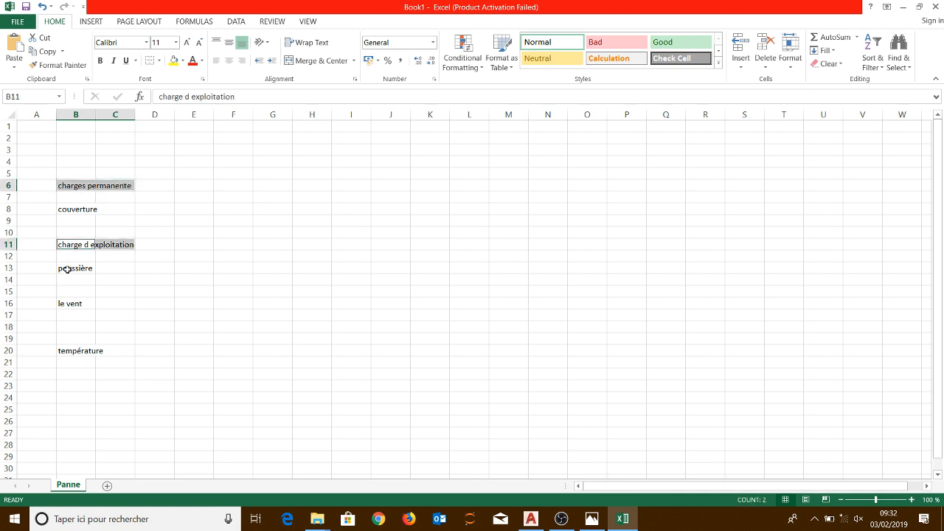
ctrl+click(74, 303)
ctrl+click(81, 351)
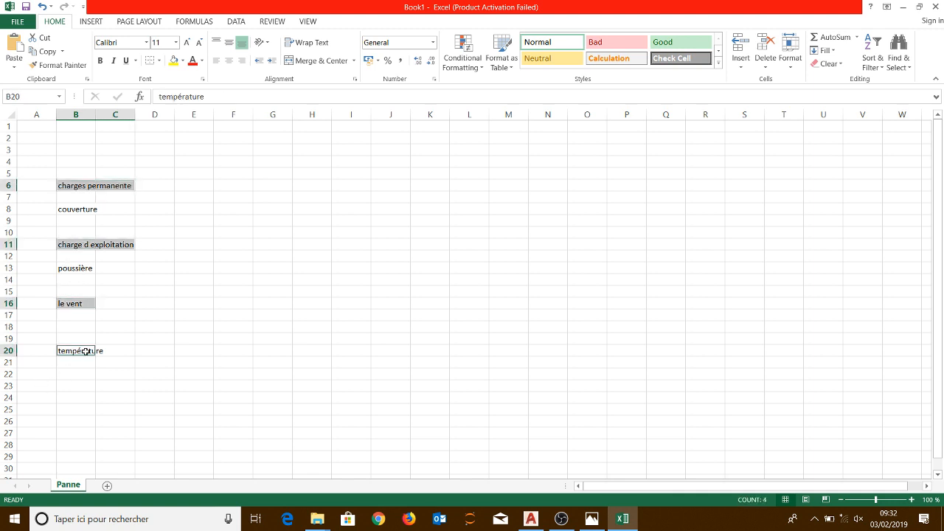
ctrl+drag(87, 351, 99, 352)
click(174, 61)
click(233, 197)
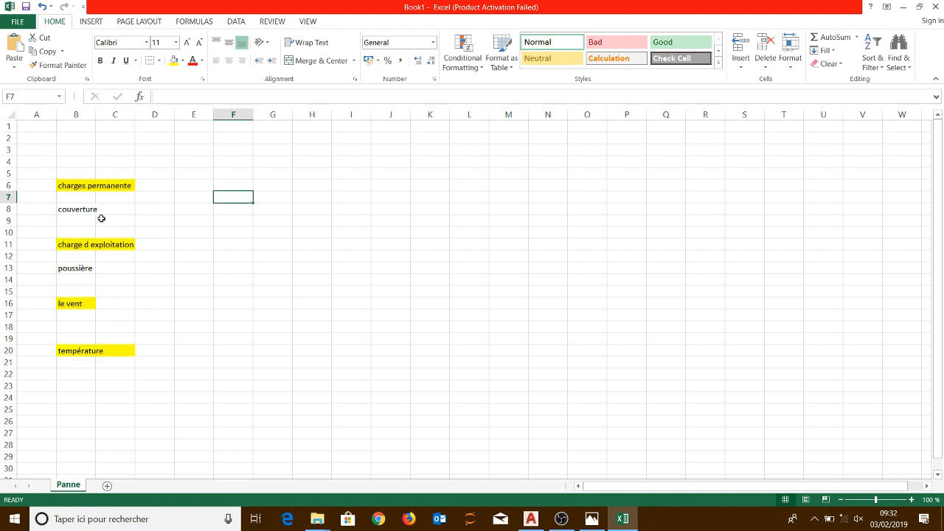
Enter 25 in D8 as the load value for couverture
click(164, 212)
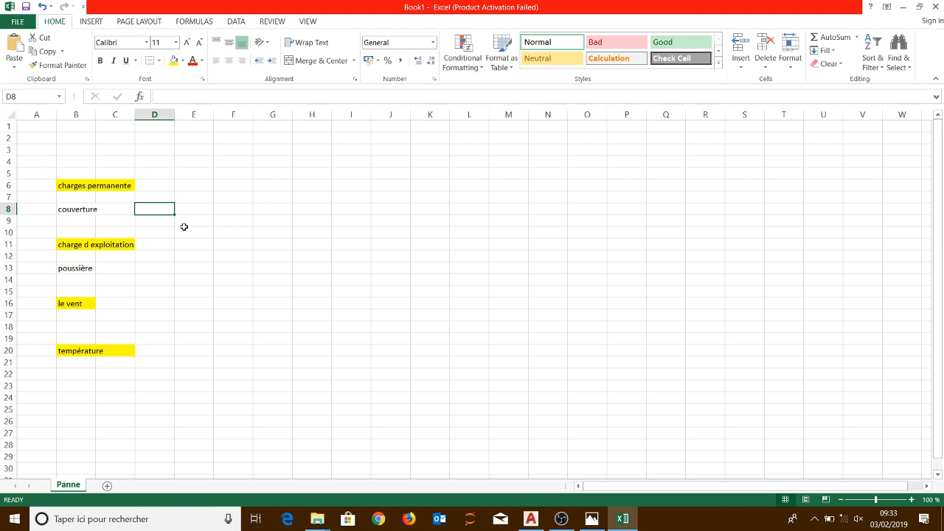
text(25)
key(Tab)
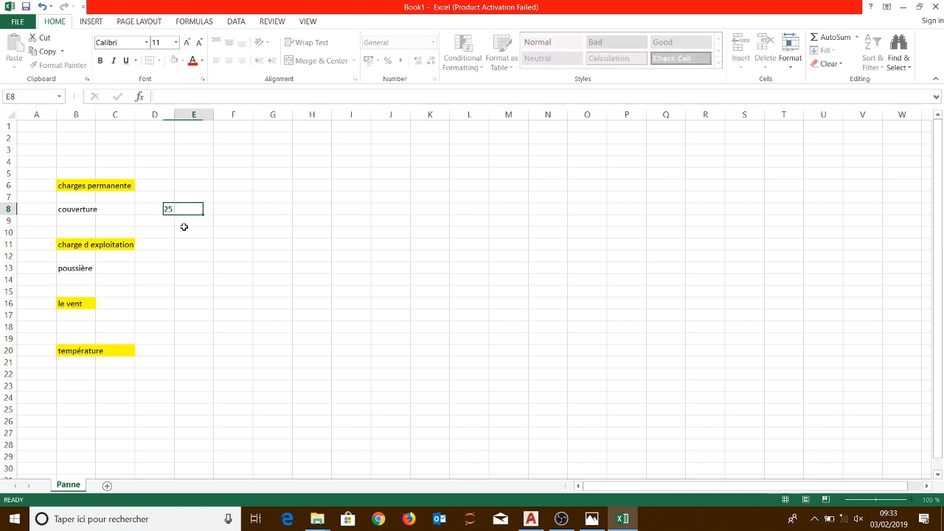
Enter the unit kg/m² for couverture in E8, and the poussière load of 20 kg/m² in D13 and E13
text(kg/m²)
key(Return)
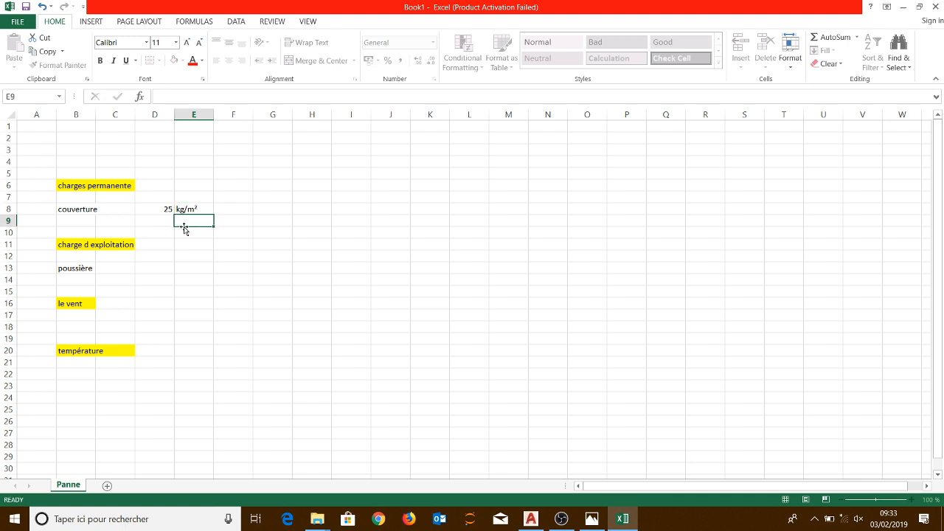
key(Down)
key(Down)
key(Down)
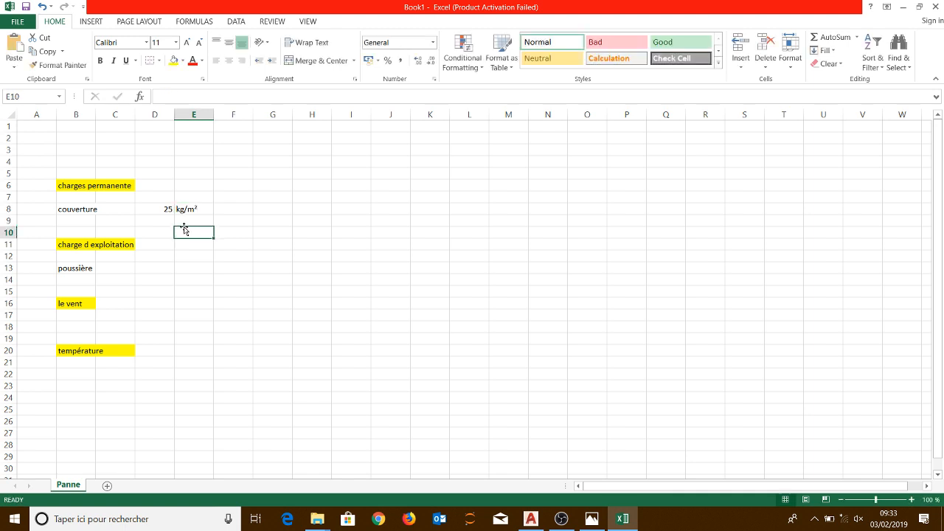
key(Left)
key(Down)
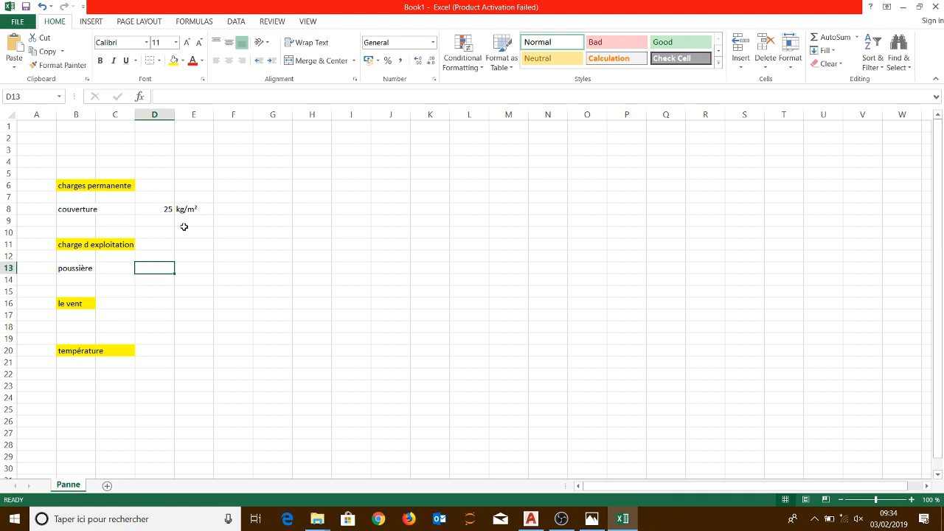
text(20)
key(Tab)
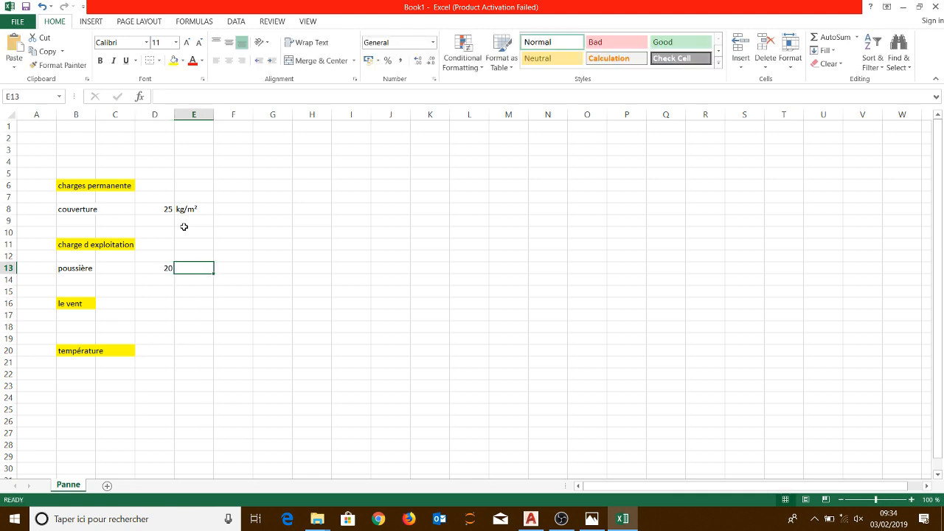
text(kg/m²)
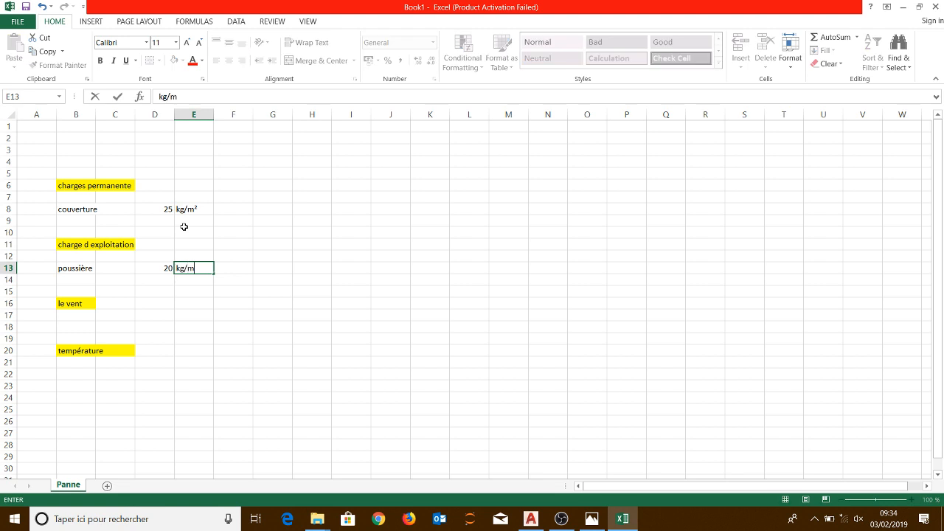
key(Return)
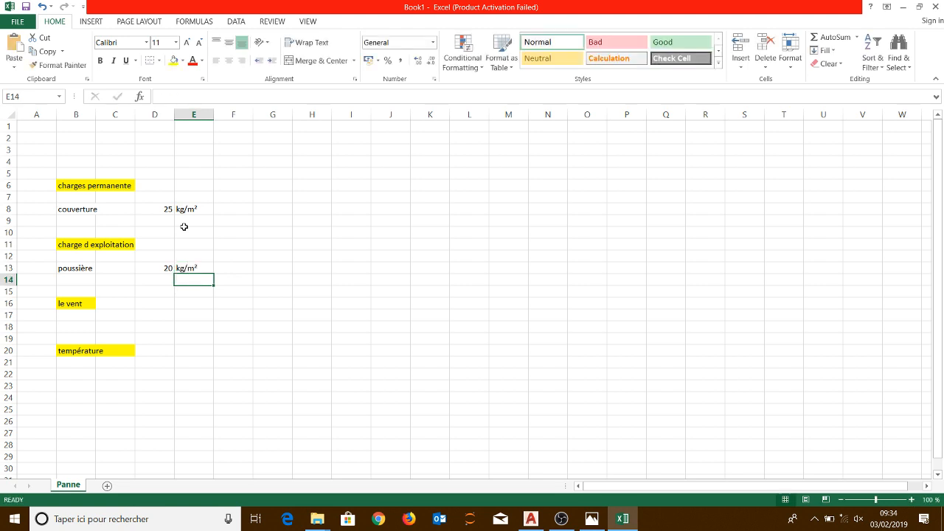
Open the image "catre Maroc vitesse de Vent" from the cigma charpente folder and examine the wind speed regions on the map
key(Down)
key(Down)
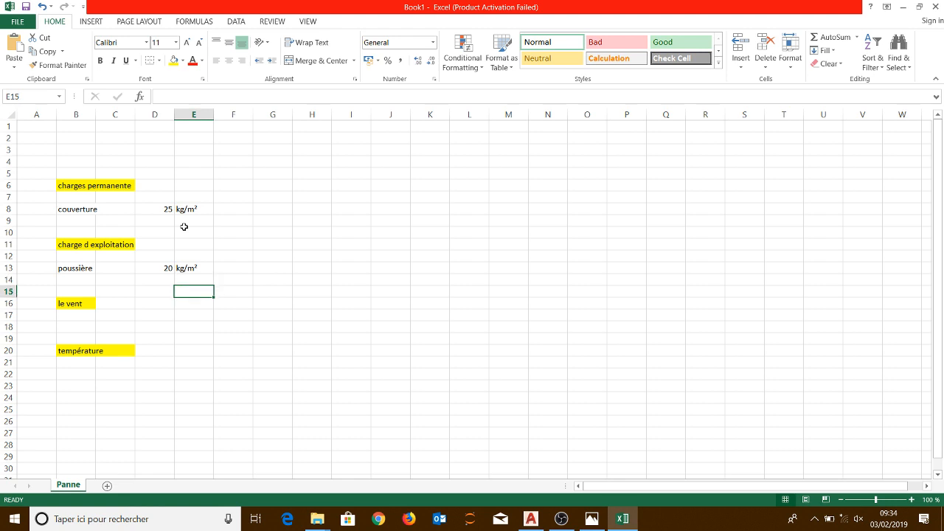
key(Left)
key(Left)
key(Down)
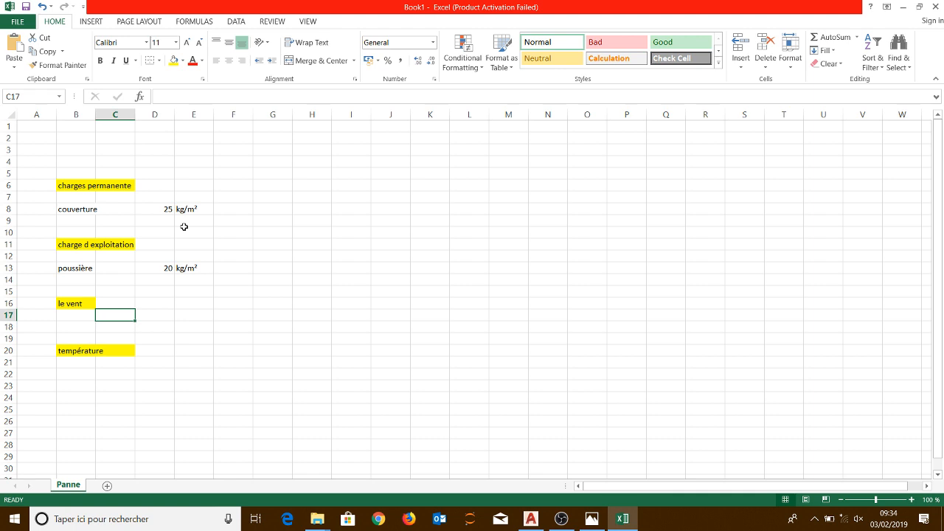
click(318, 518)
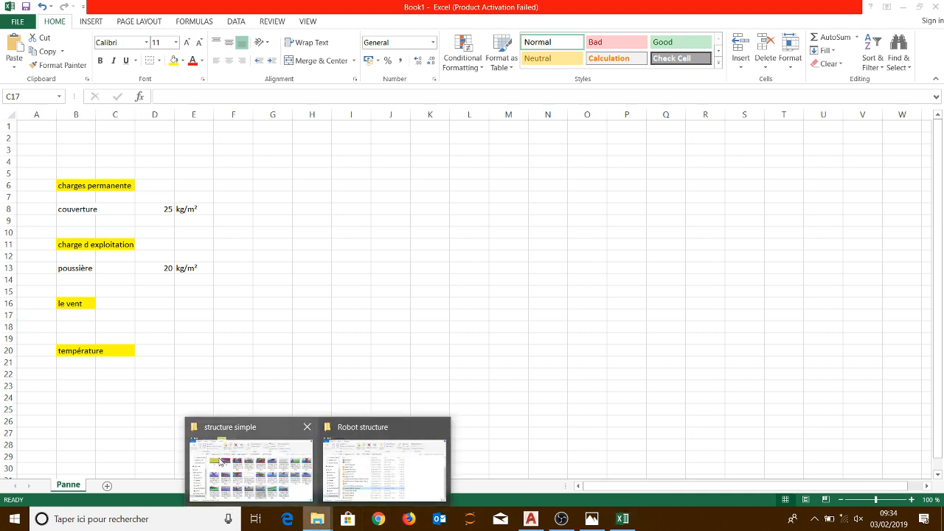
click(265, 459)
click(214, 199)
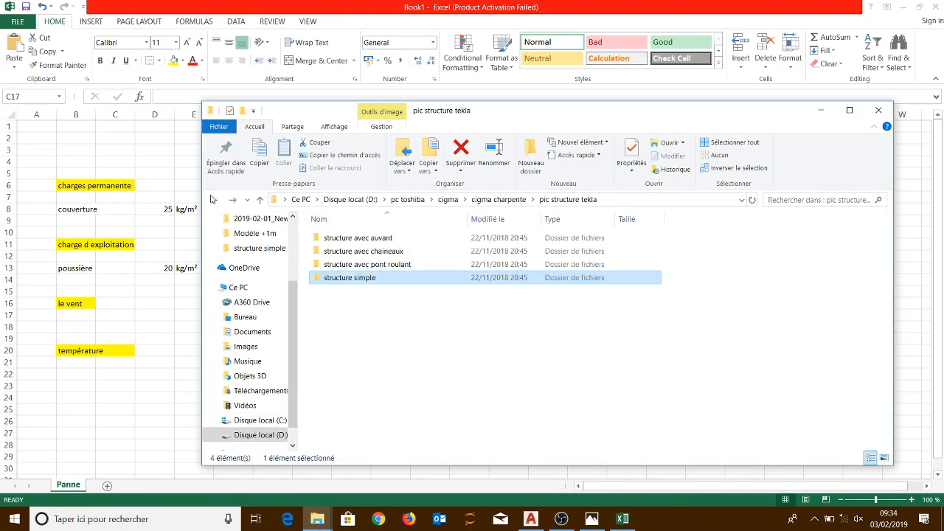
click(213, 199)
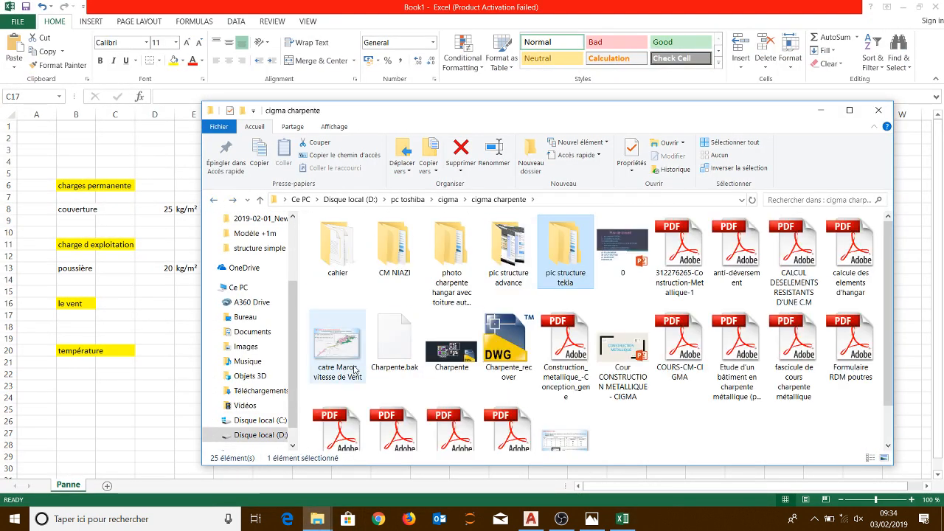
double_click(355, 368)
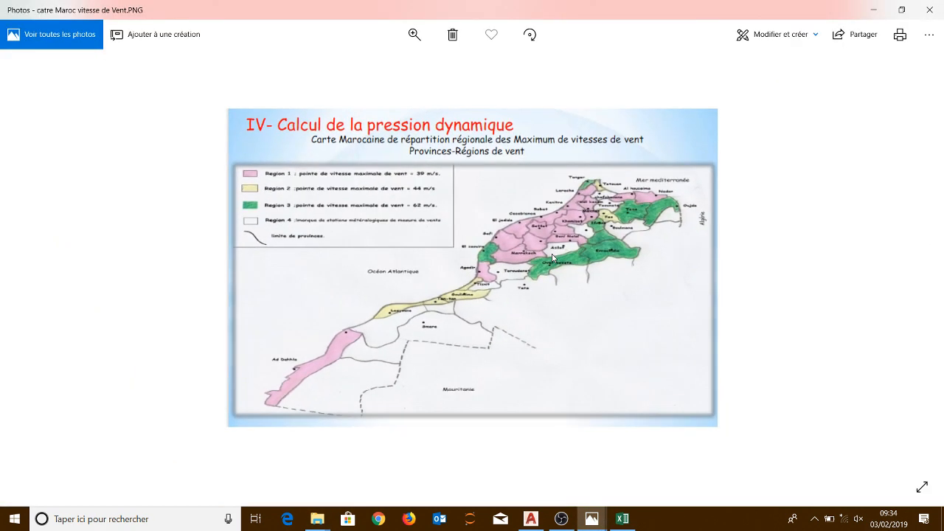
scroll(554, 258, up, 2)
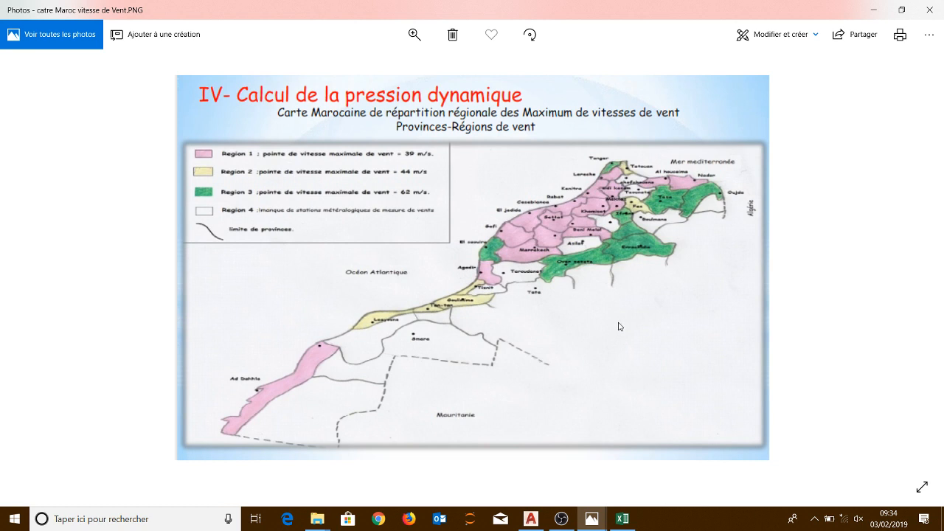
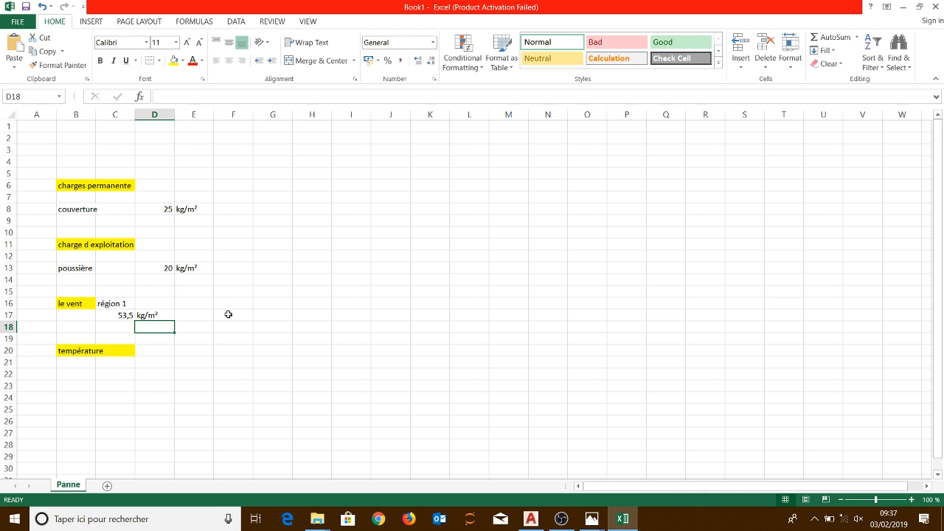
Enter the temperature value 25 in C21 and its unit °C in D21, under the température heading
click(162, 373)
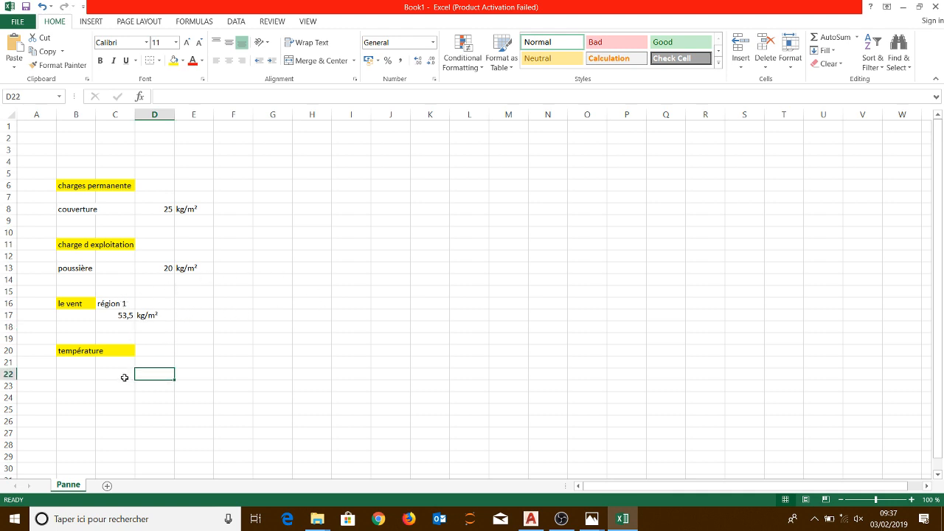
click(156, 351)
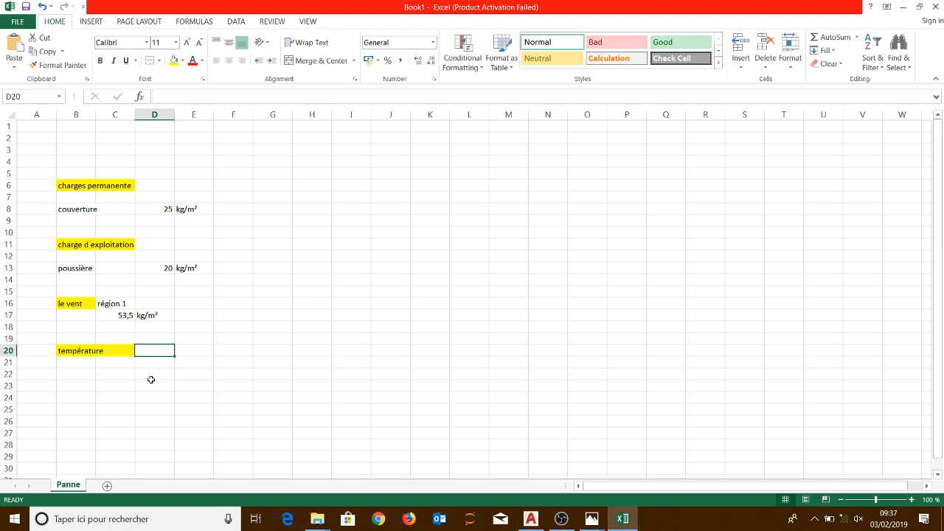
click(103, 363)
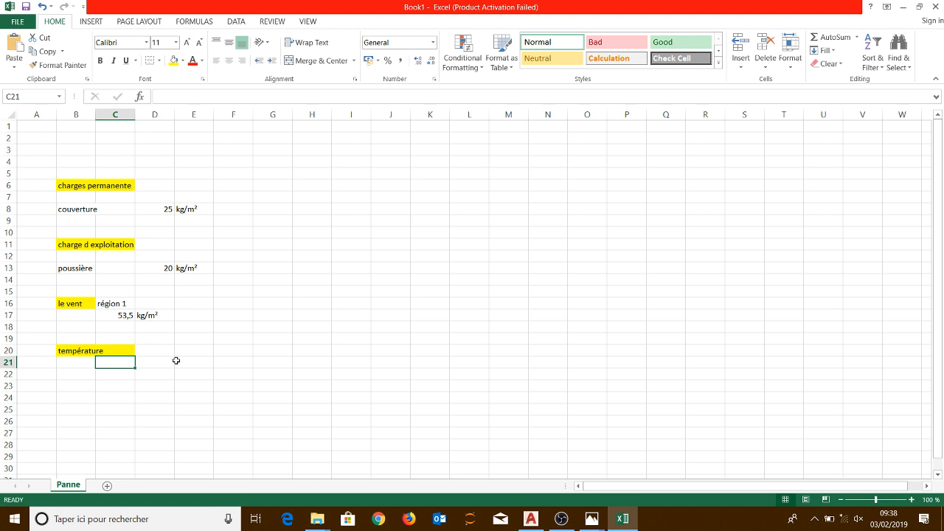
text(25)
key(Return)
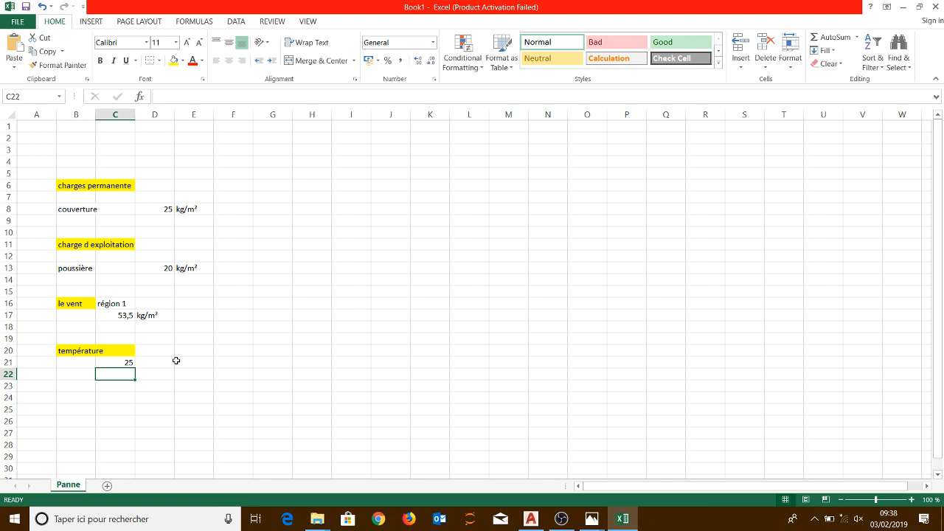
key(Right)
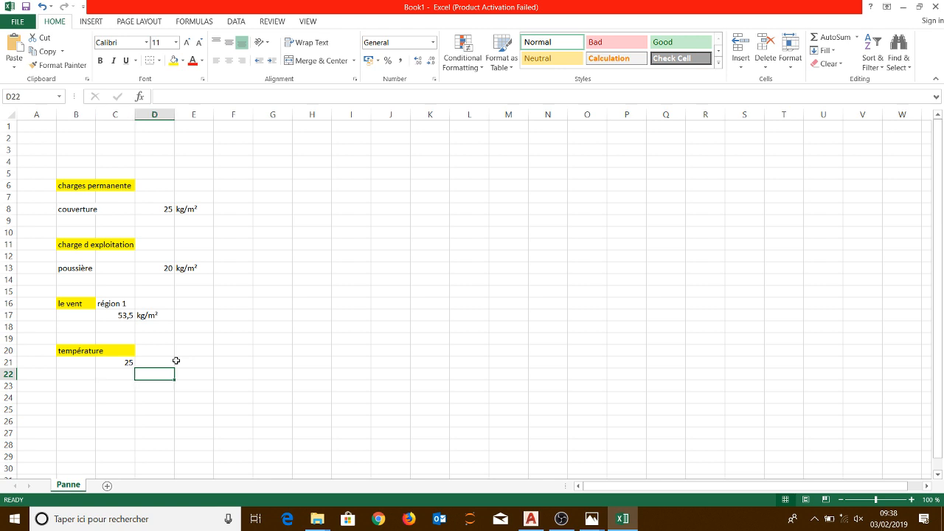
key(Up)
text(°C)
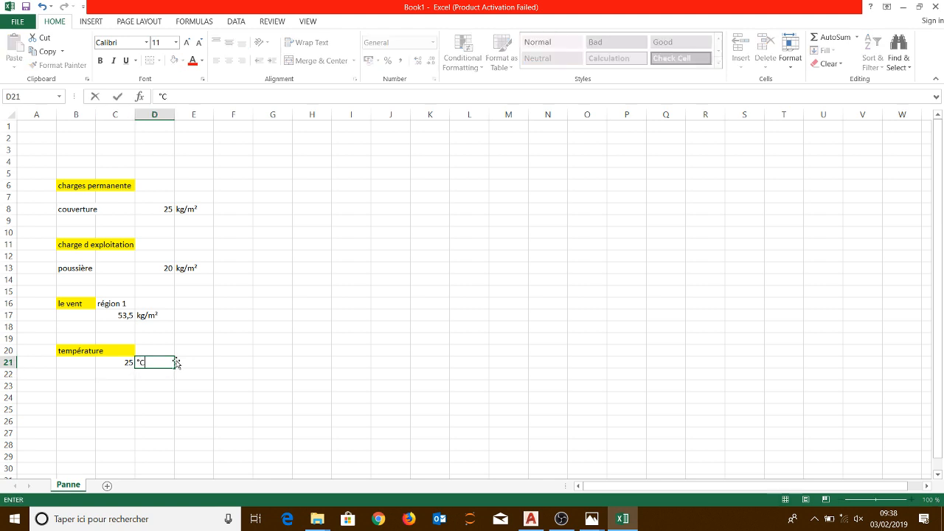
key(Return)
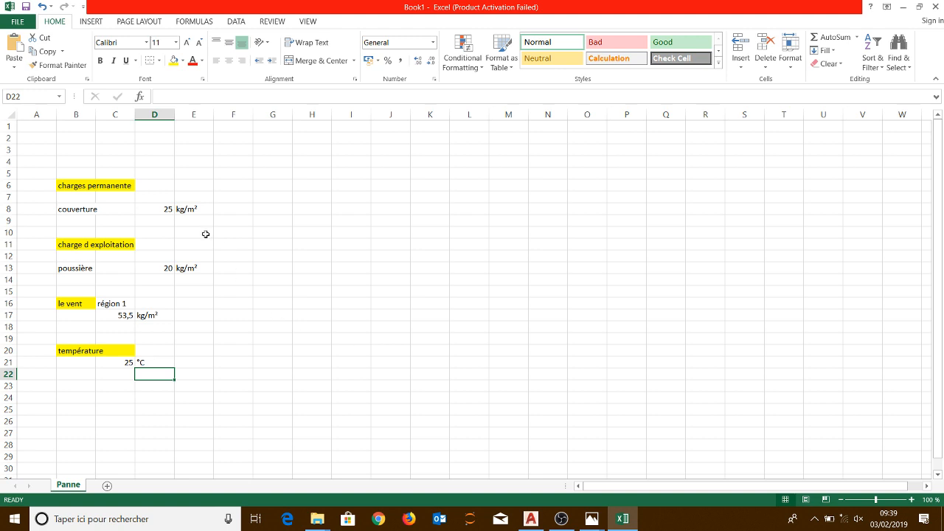
Switch to the AutoCAD drawing Charpente.dwg and examine the IPE 120 purlins and their spacing dimensions on the roof plan
click(193, 213)
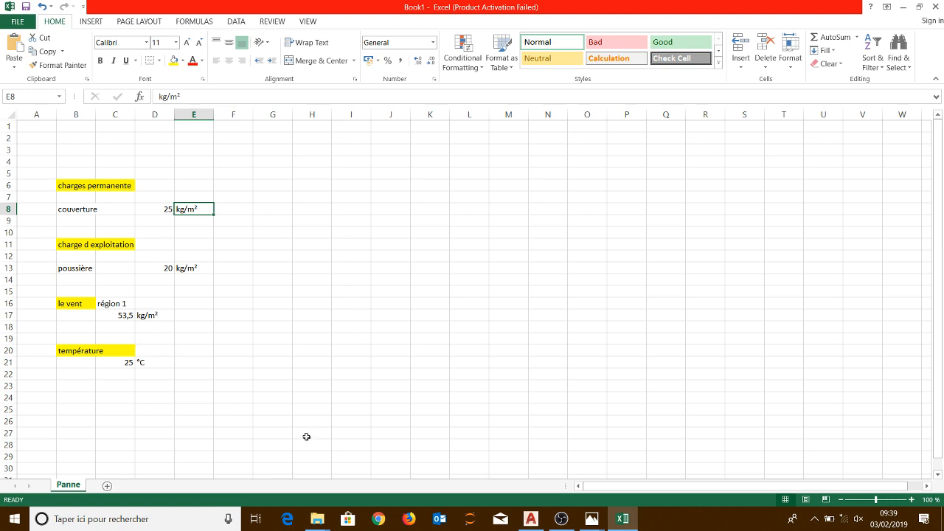
click(531, 519)
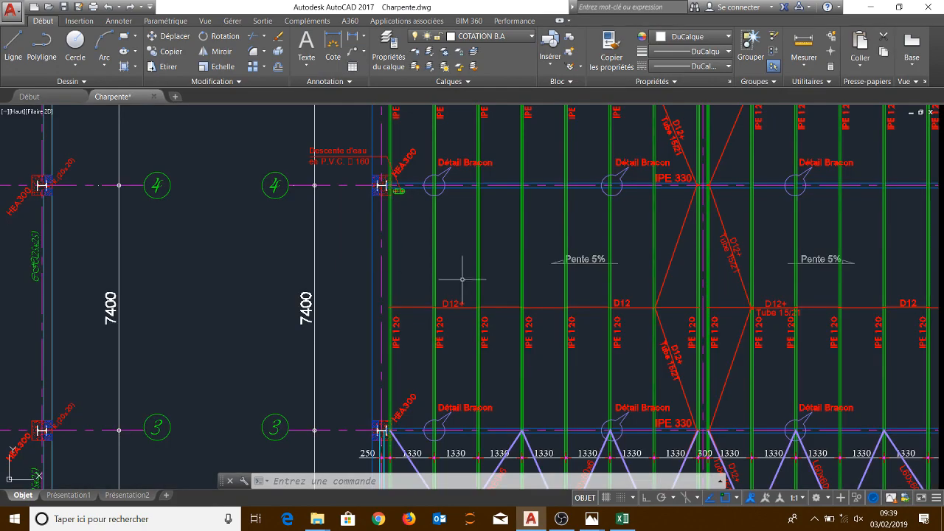
scroll(498, 293, down, 6)
middle_drag(470, 295, 317, 295)
scroll(336, 301, up, 2)
scroll(336, 301, up, 8)
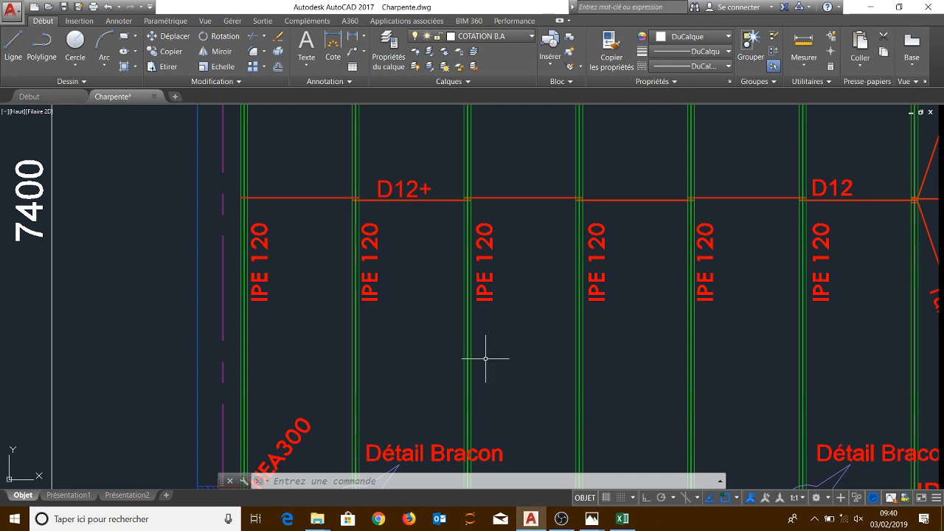
scroll(505, 358, down, 4)
middle_drag(537, 339, 391, 327)
middle_drag(665, 310, 635, 276)
scroll(607, 386, up, 6)
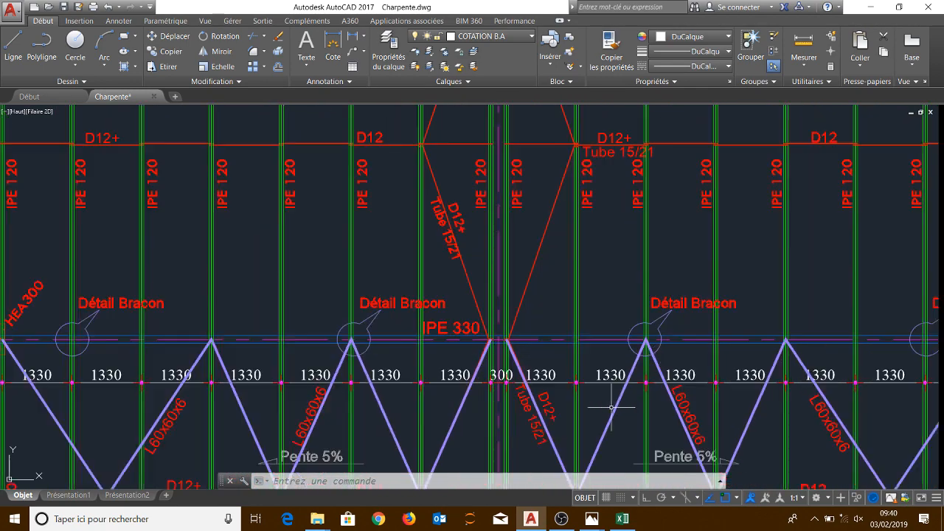
middle_drag(632, 375, 553, 373)
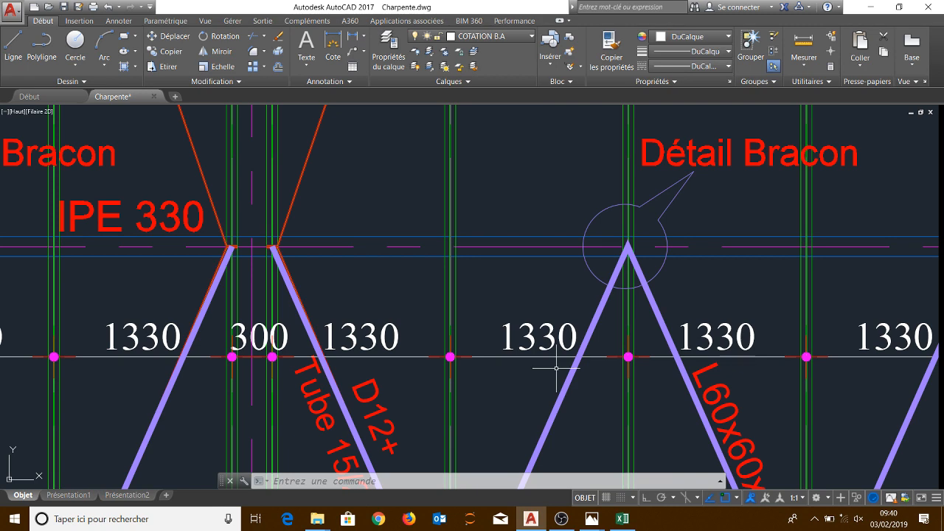
scroll(573, 384, down, 4)
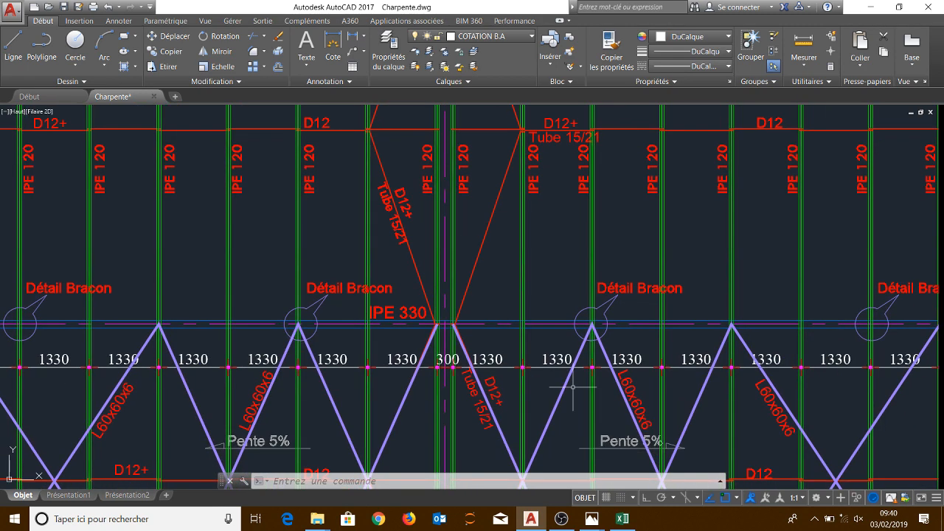
Examine the purlins along the sloping rafter in the PIGNON A-D section, and compare their spacing with the roof plan near axis 3
scroll(697, 361, down, 7)
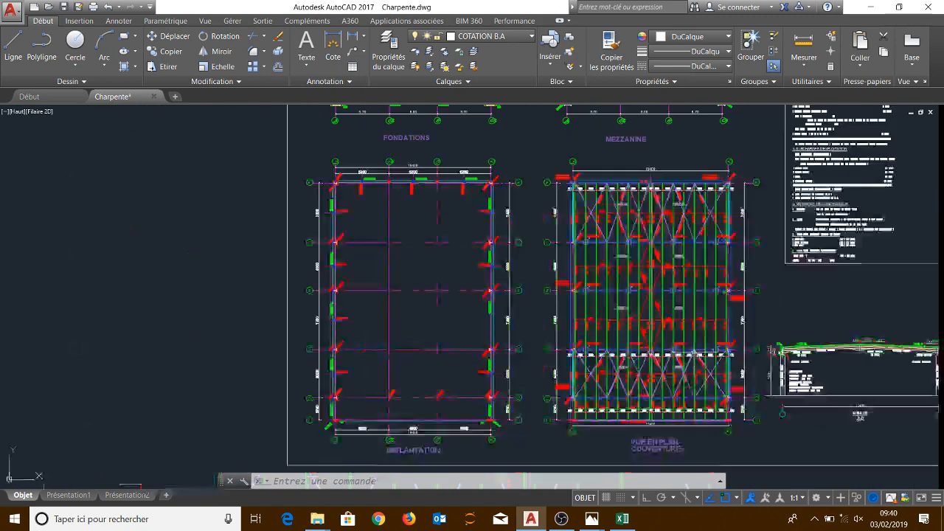
middle_drag(852, 363, 518, 331)
scroll(547, 334, up, 8)
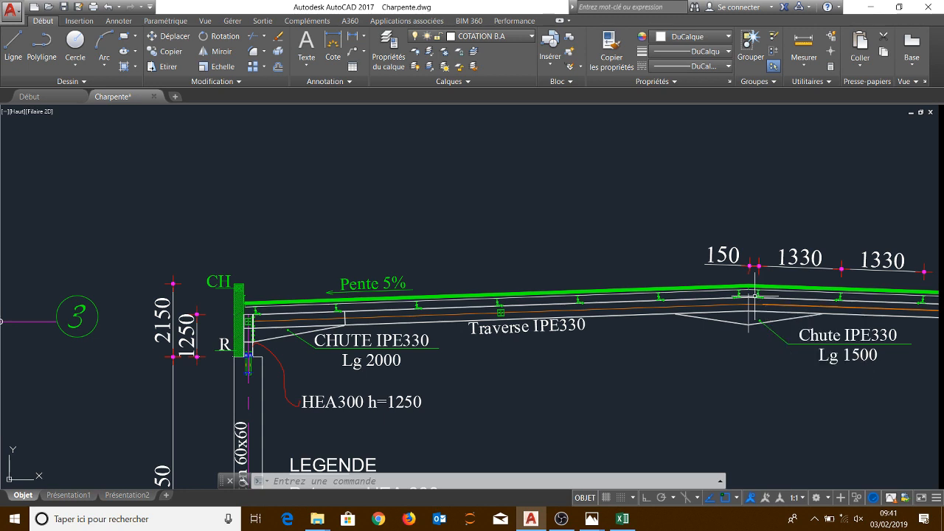
mouse_move(754, 296)
mouse_move(736, 312)
scroll(738, 311, down, 6)
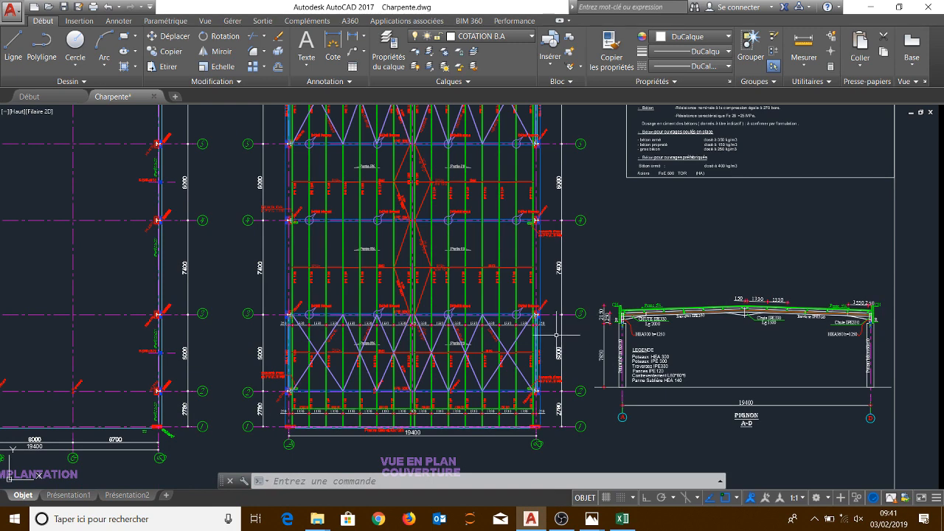
scroll(490, 334, up, 6)
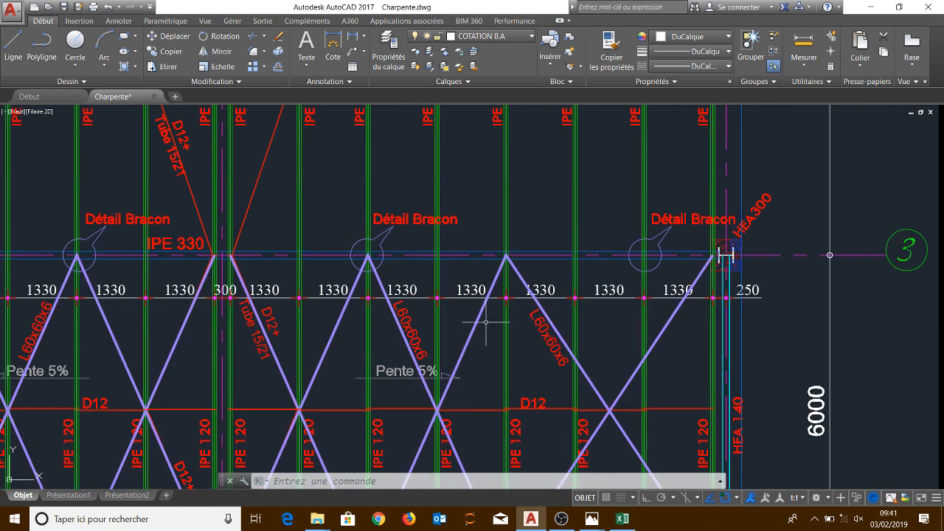
Switch to the Excel workbook and enter the label "entre axe panne" in K9 with the value 1,33 in M9
click(622, 519)
click(422, 218)
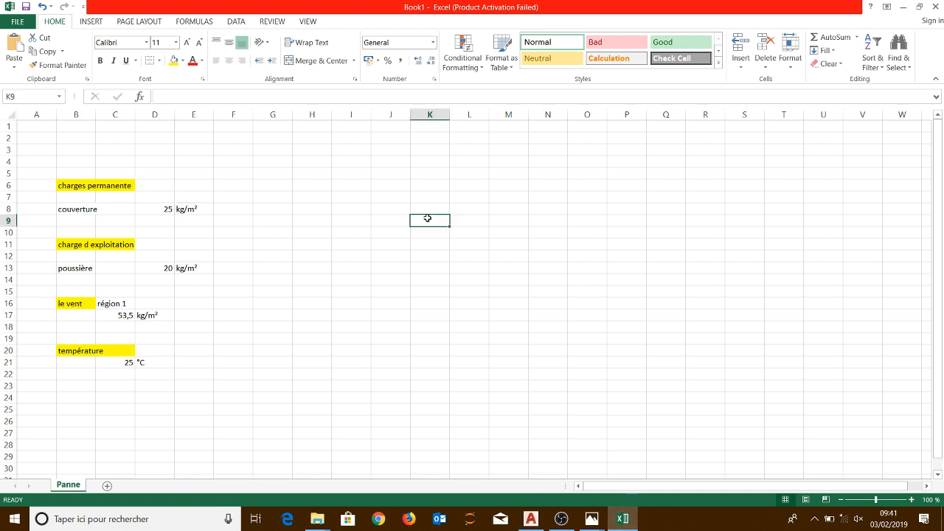
text(n)
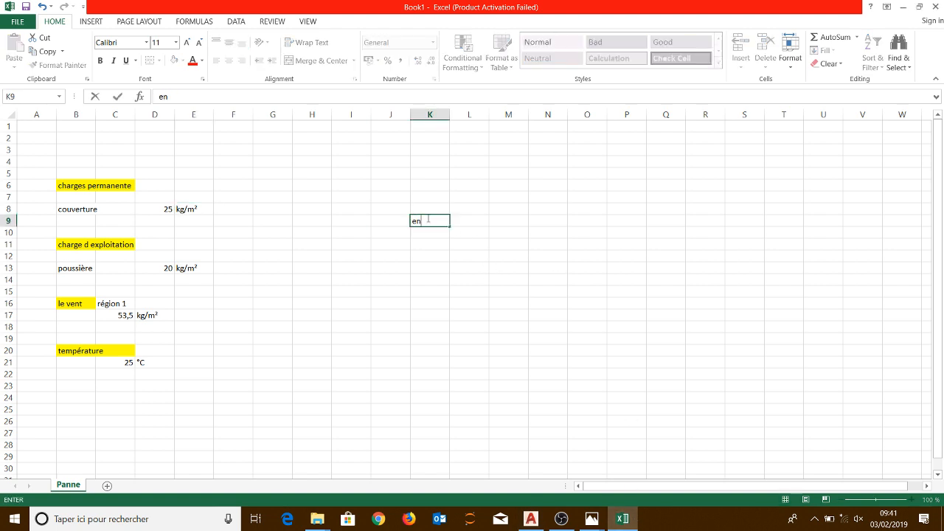
text(tre axe panne)
key(Tab)
key(Tab)
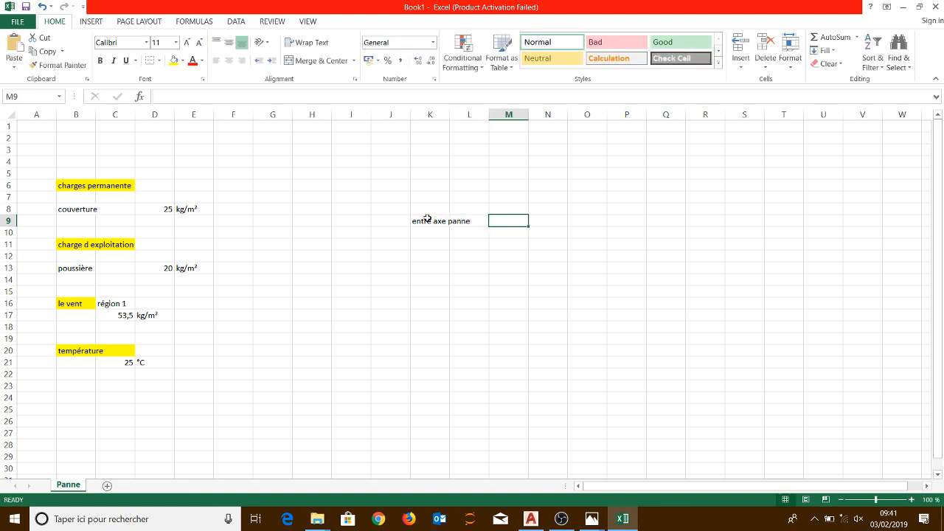
text(1,33)
key(Tab)
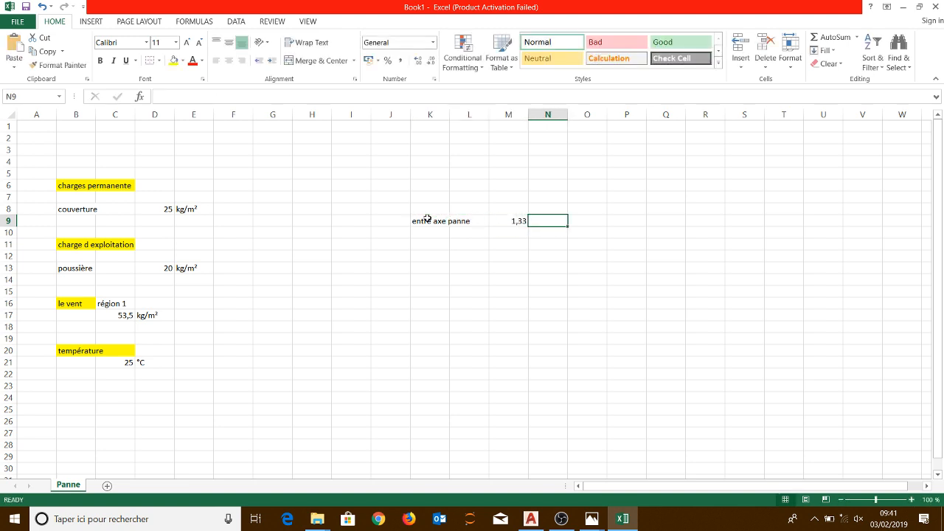
Enter the unit m in N9 for the purlin spacing, and calculate the couverture load per linear metre in D9 as =D8*M9
text(m)
key(Return)
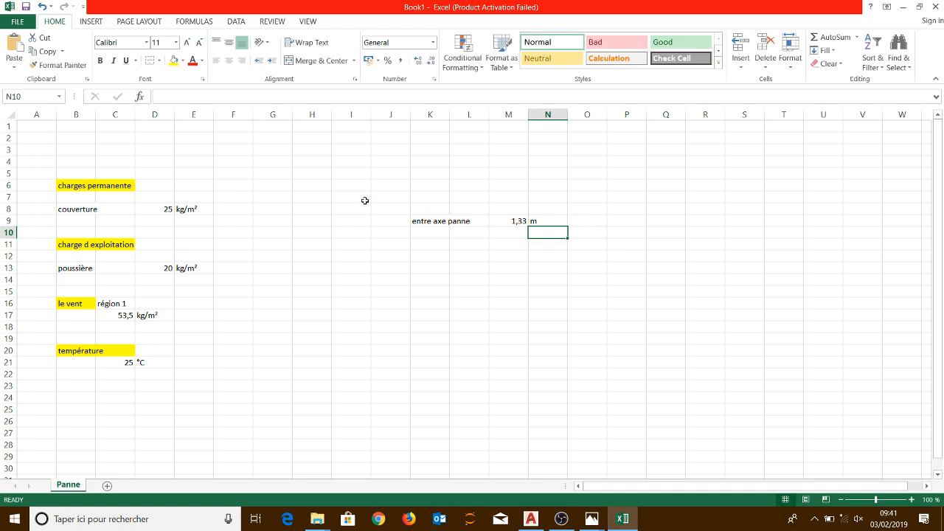
click(164, 220)
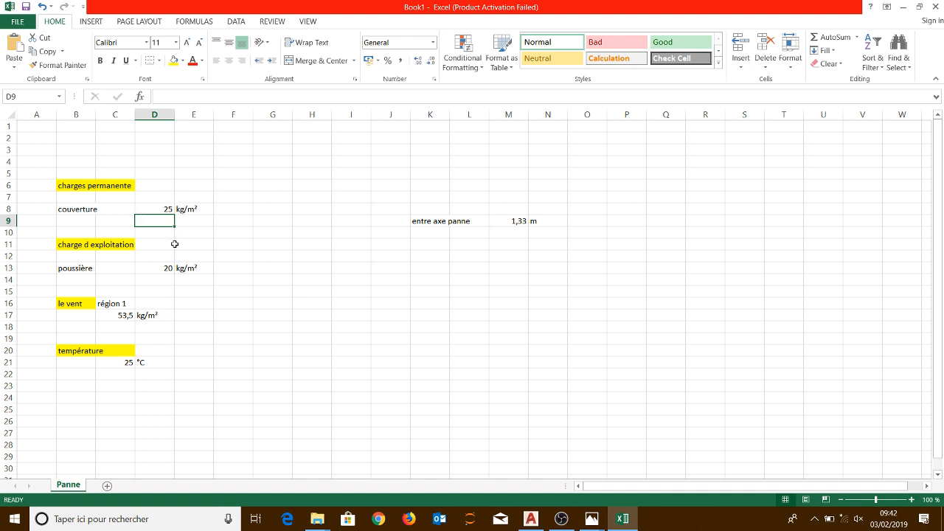
text(=)
click(164, 210)
text(*)
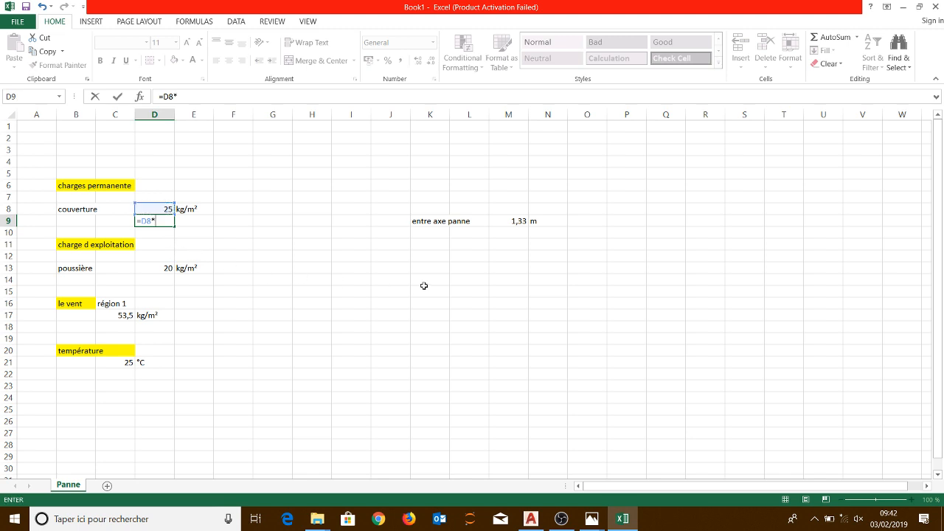
click(498, 222)
key(Return)
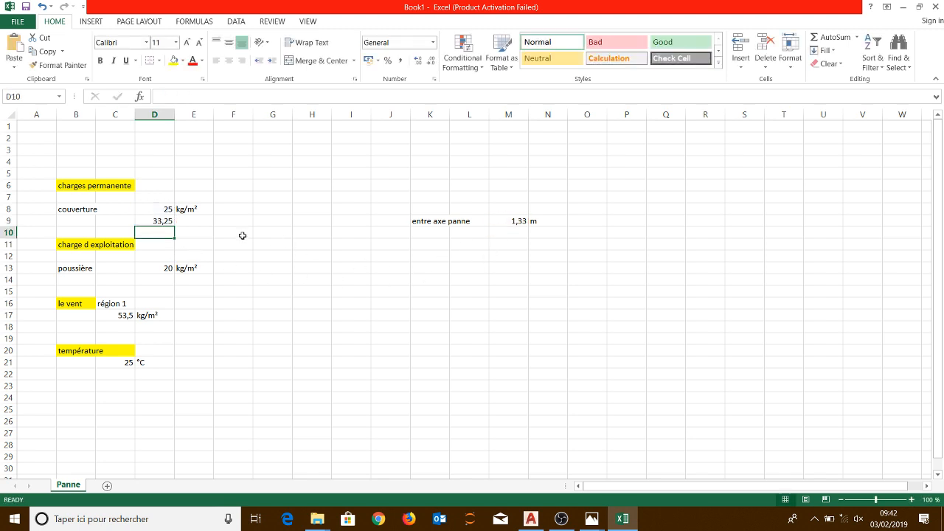
Enter the unit kg/ml in E9 beside the calculated couverture load
click(205, 220)
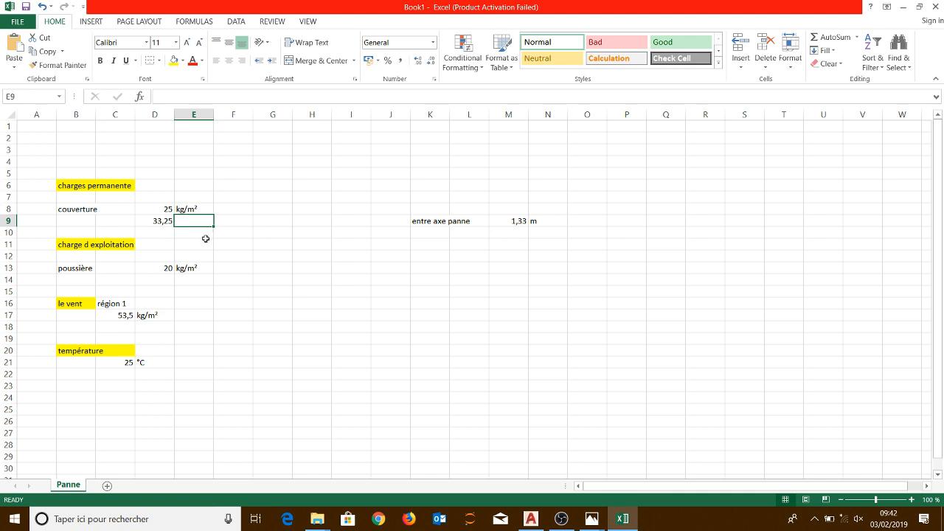
click(509, 221)
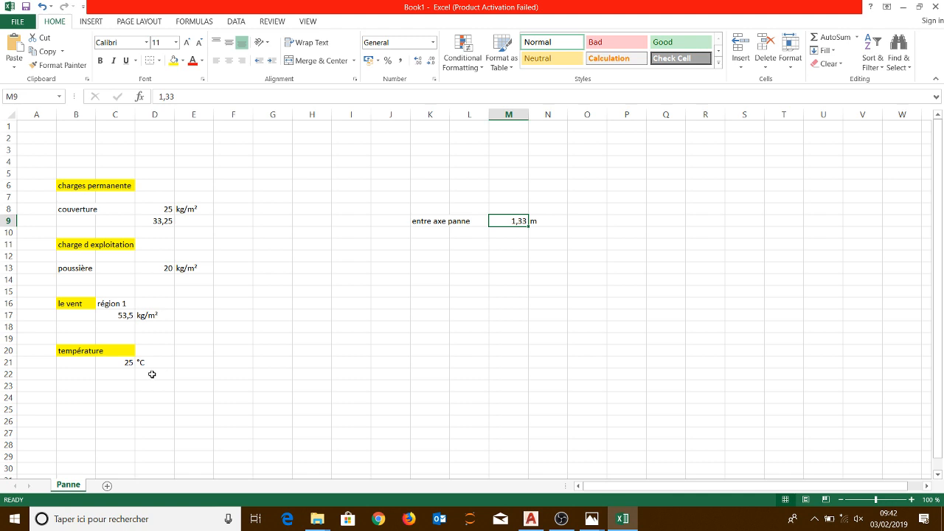
click(195, 219)
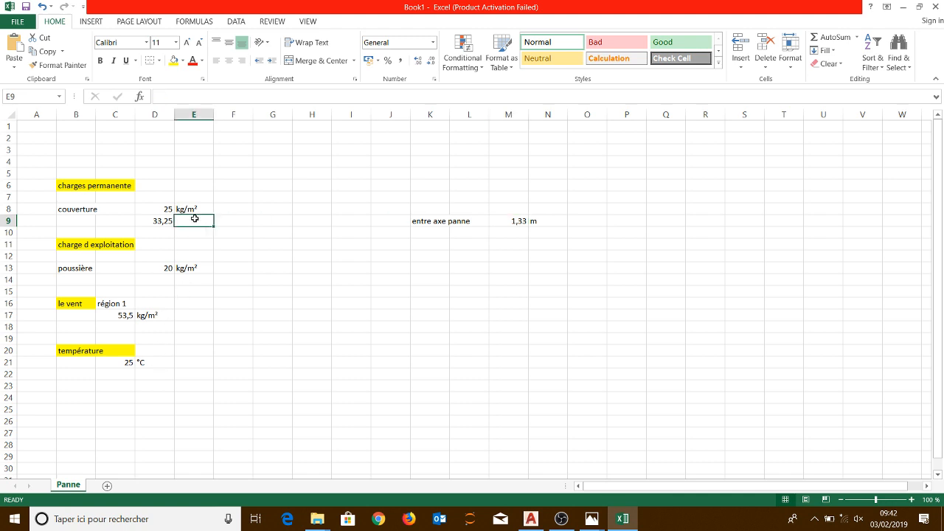
text(k)
text(g/ml)
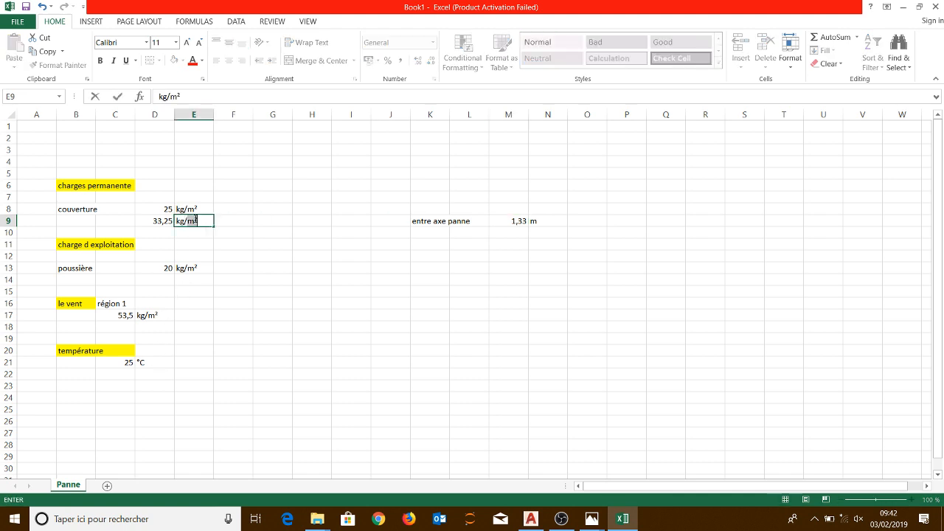
key(Return)
Copy the kg/ml unit from E9 to E14 for poussière and to D18 for le vent
click(194, 218)
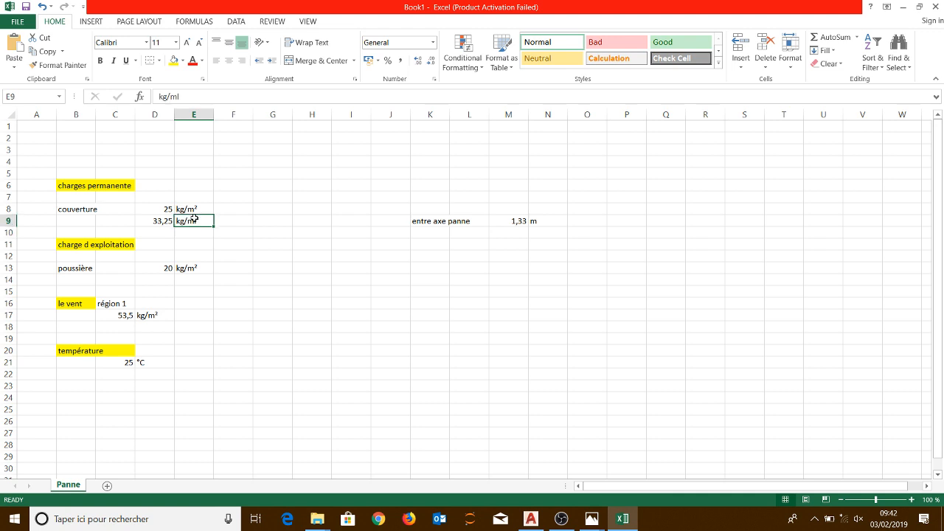
key(ctrl+c)
click(188, 285)
key(ctrl+v)
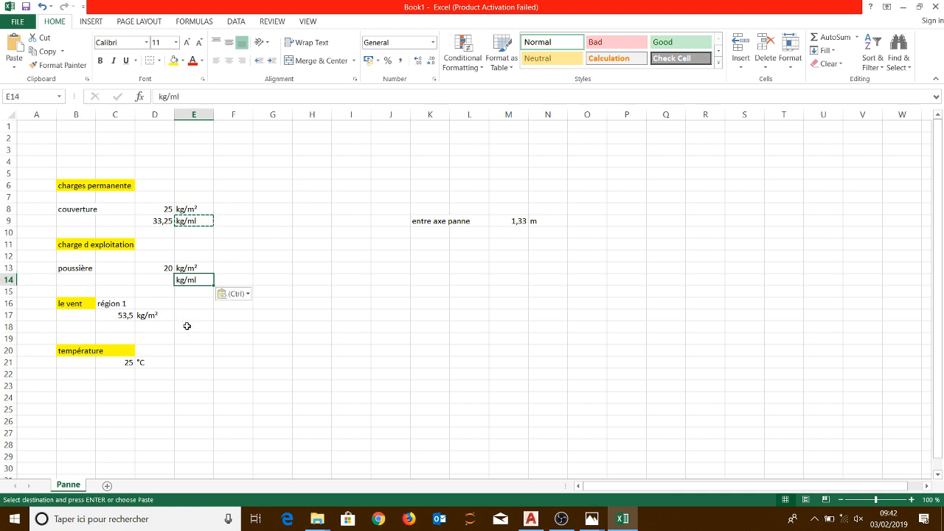
click(156, 328)
key(ctrl+v)
click(259, 351)
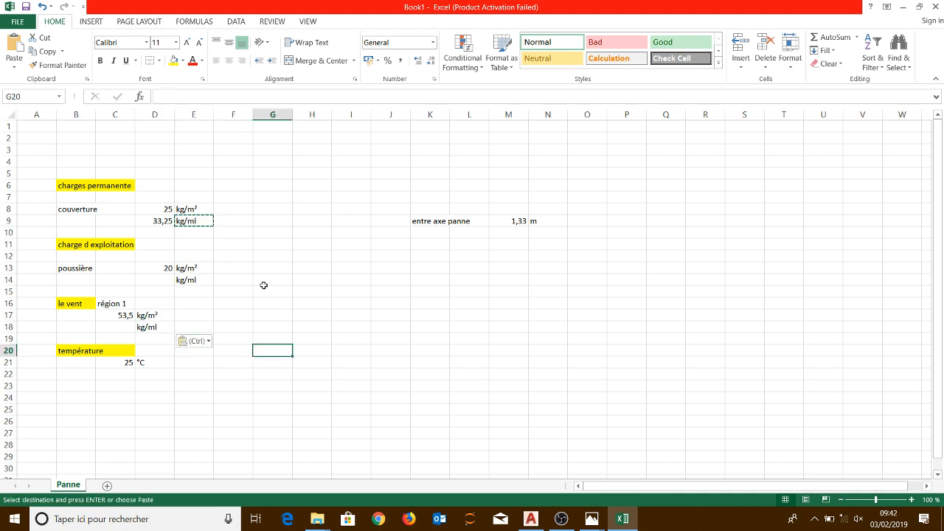
key(Escape)
Calculate the poussière load per linear metre in D14 with the formula =D13*M9
click(155, 283)
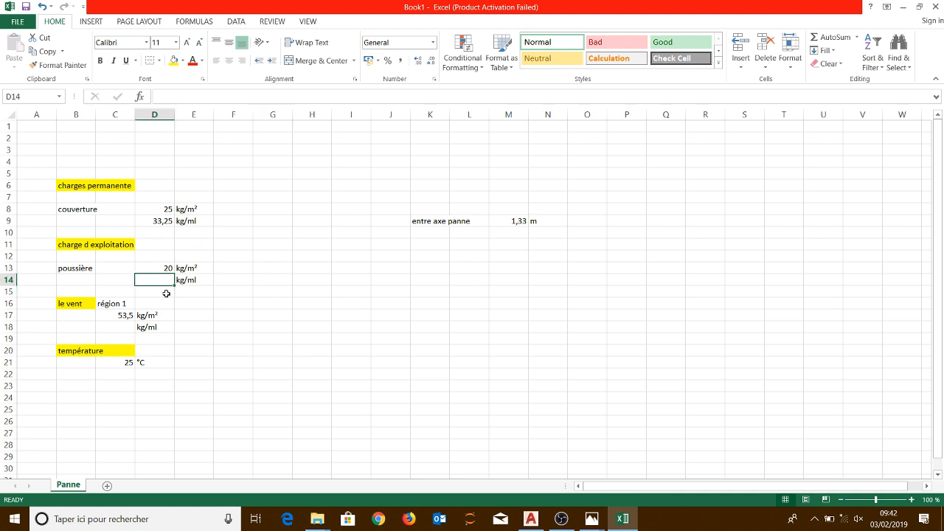
text(=)
click(153, 268)
text(*)
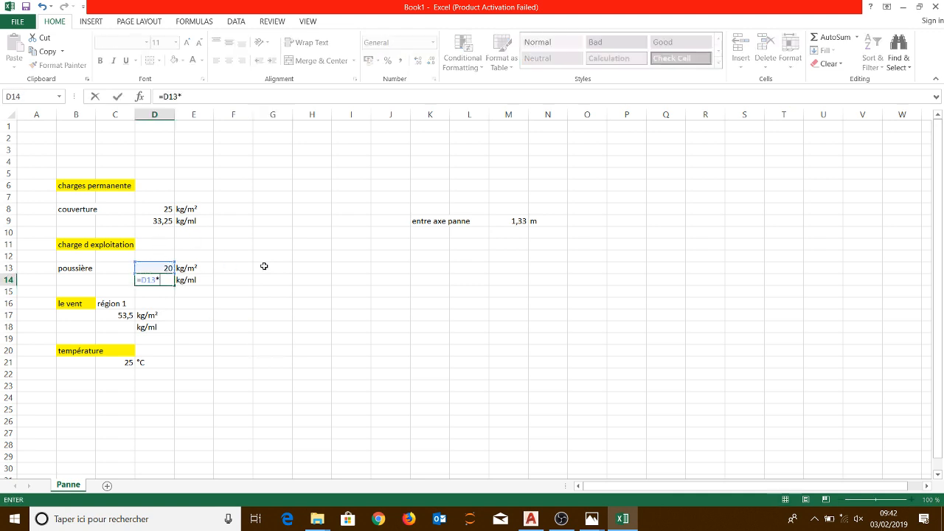
click(507, 225)
key(Return)
Calculate the wind load per linear metre in C18 with the formula =C17*M9
click(125, 330)
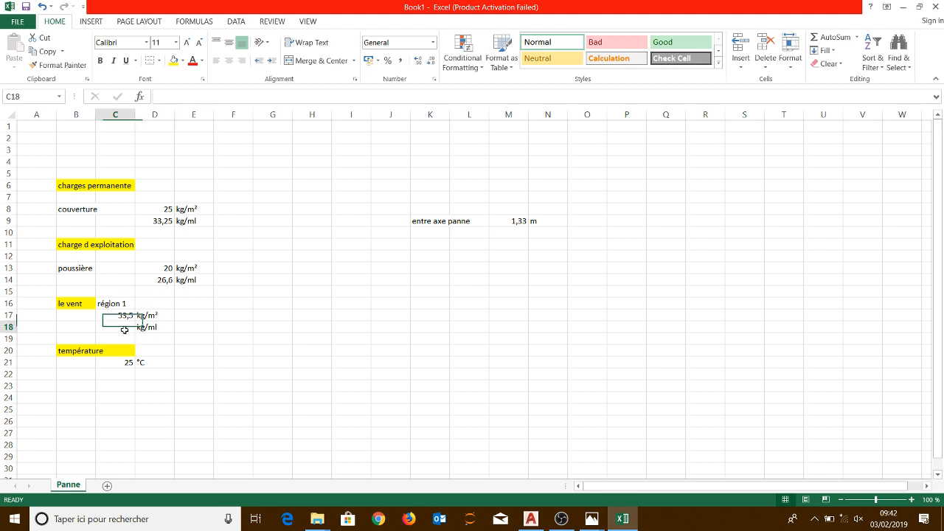
text(=)
click(126, 316)
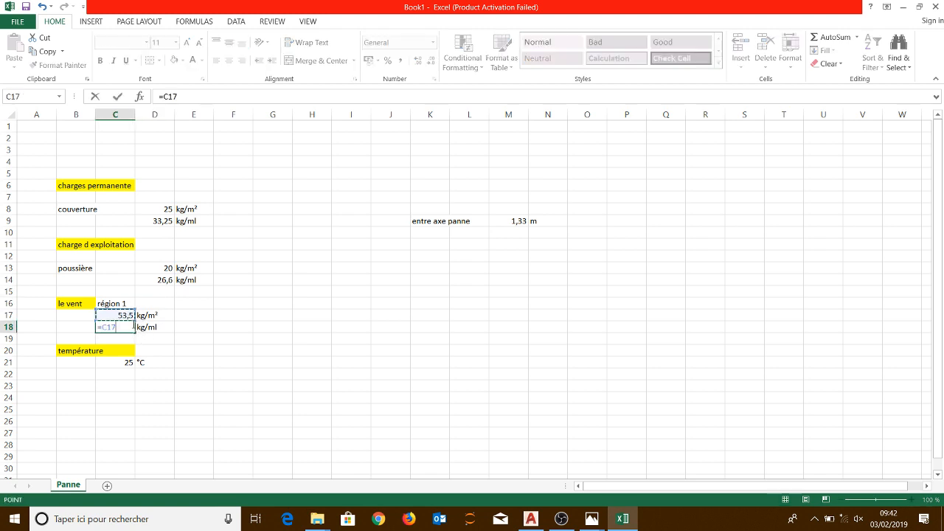
text(*)
click(494, 222)
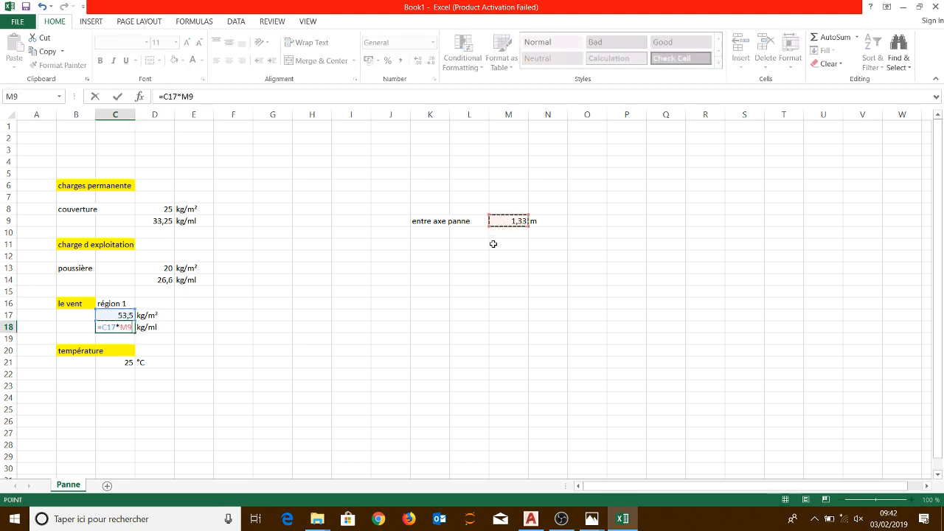
key(Return)
drag(207, 386, 225, 386)
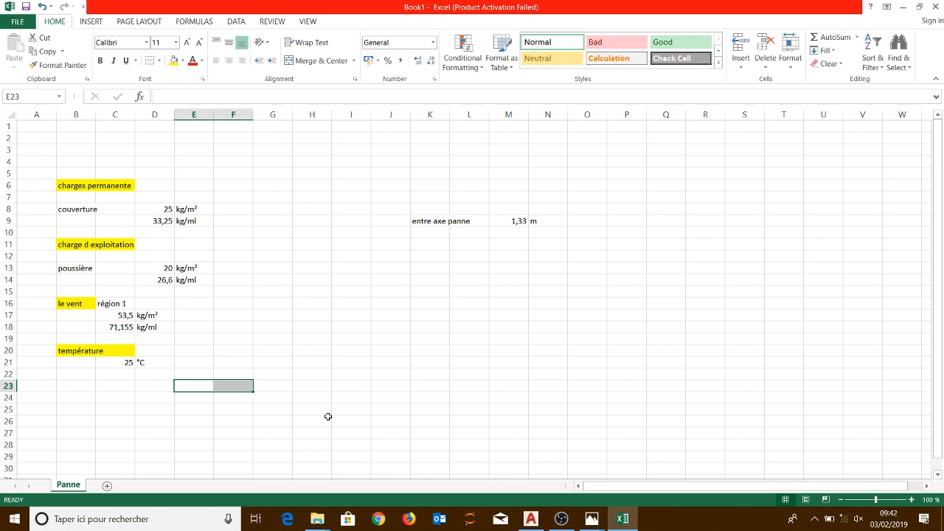
Launch Autodesk Robot Structural Analysis Professional 2016 from the desktop and create a new project of type Etude d'une Coque
click(943, 520)
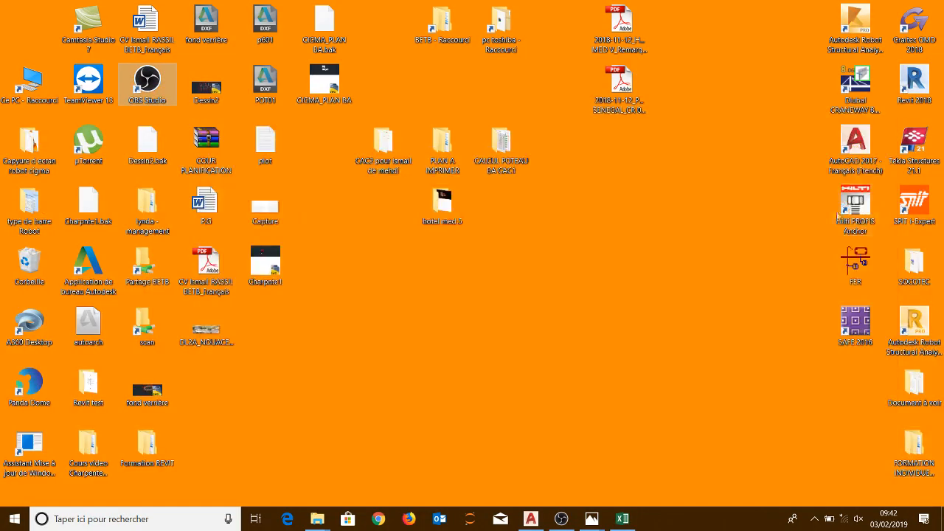
double_click(857, 25)
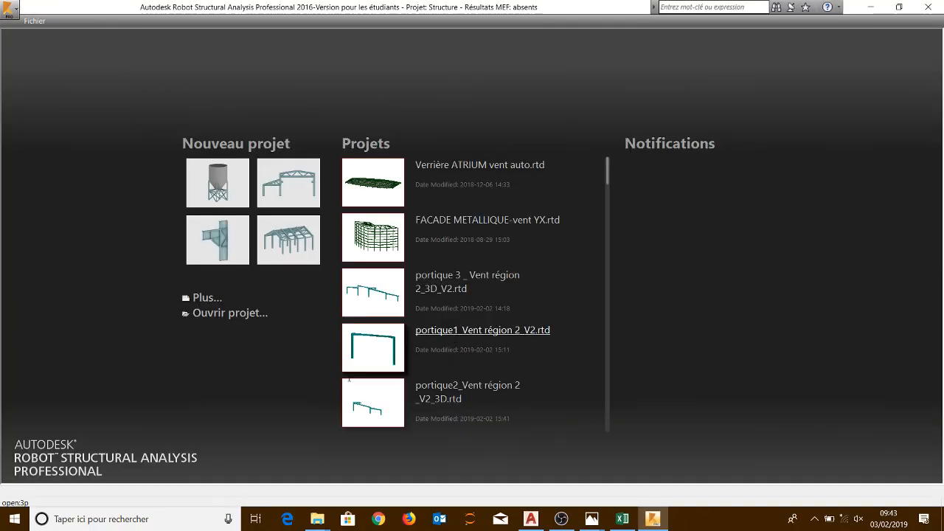
click(215, 316)
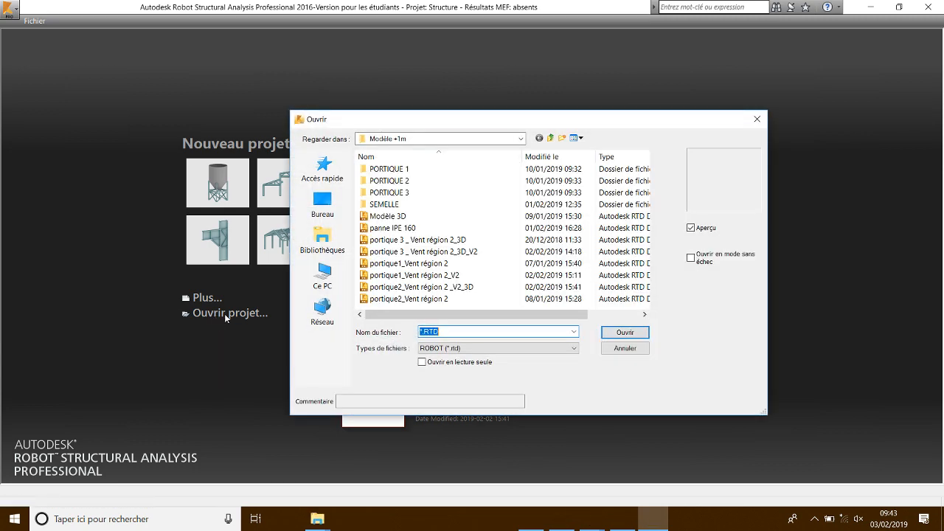
key(Escape)
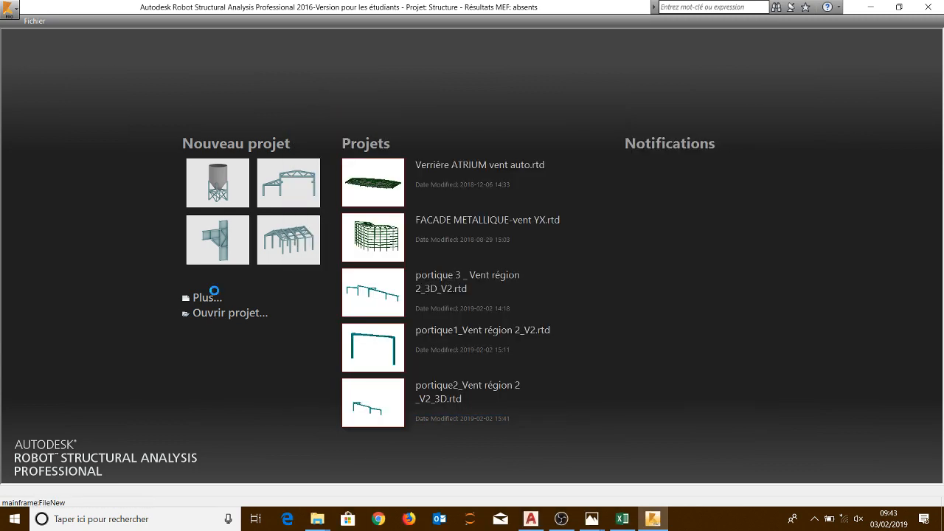
click(198, 298)
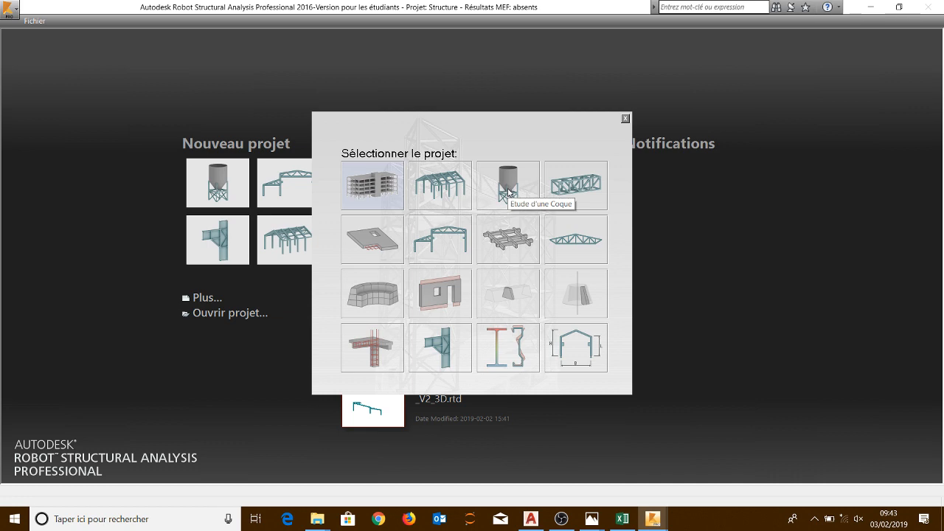
click(509, 193)
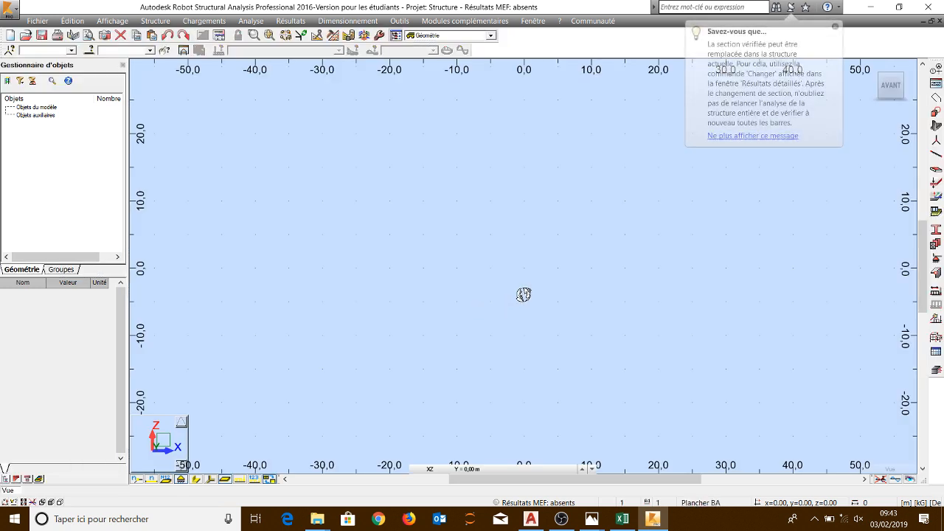
Turn off the Grille attribute in the Vue display attributes to hide the grid in the model view
right_click(327, 218)
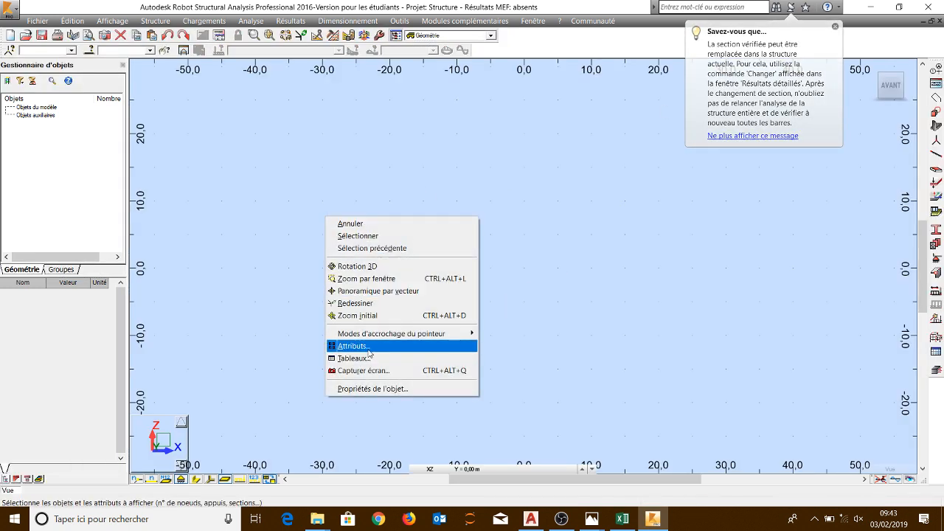
click(354, 344)
click(104, 190)
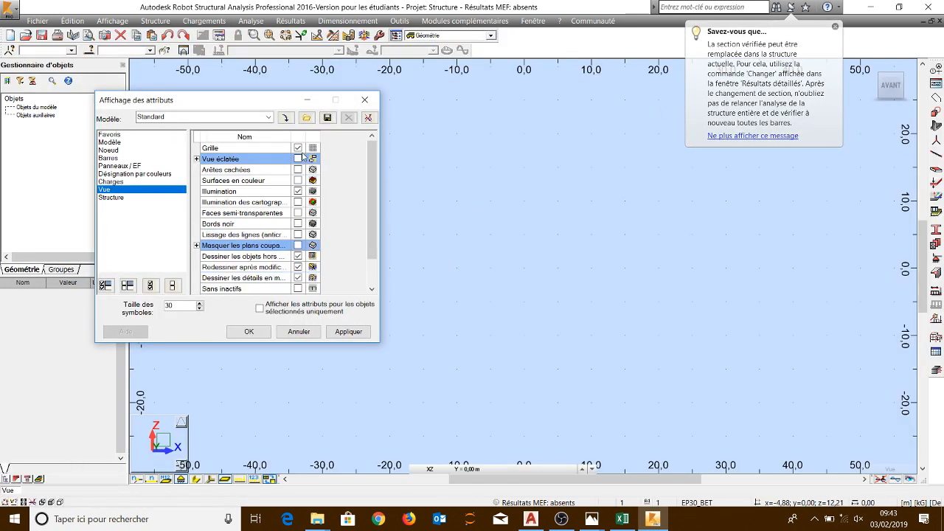
click(248, 332)
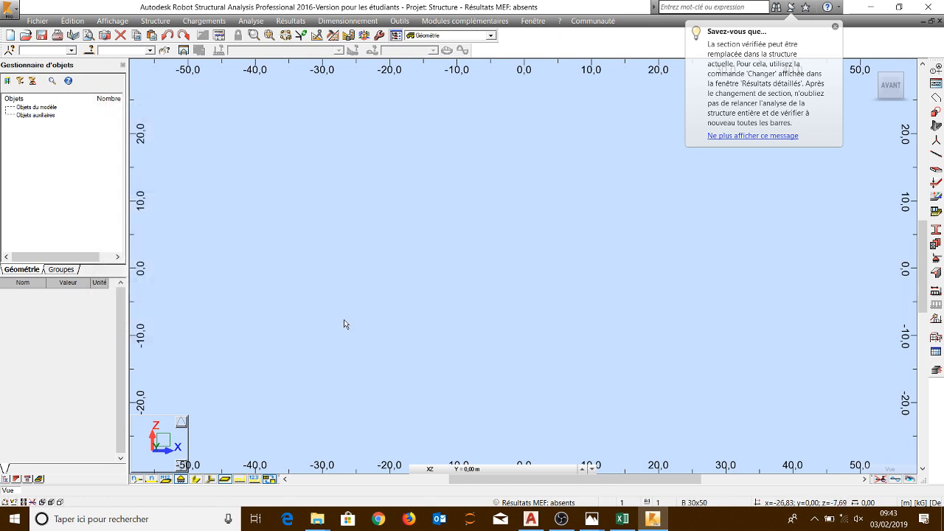
key(XF86MonBrightnessUp)
key(XF86MonBrightnessUp)
key(XF86MonBrightnessUp)
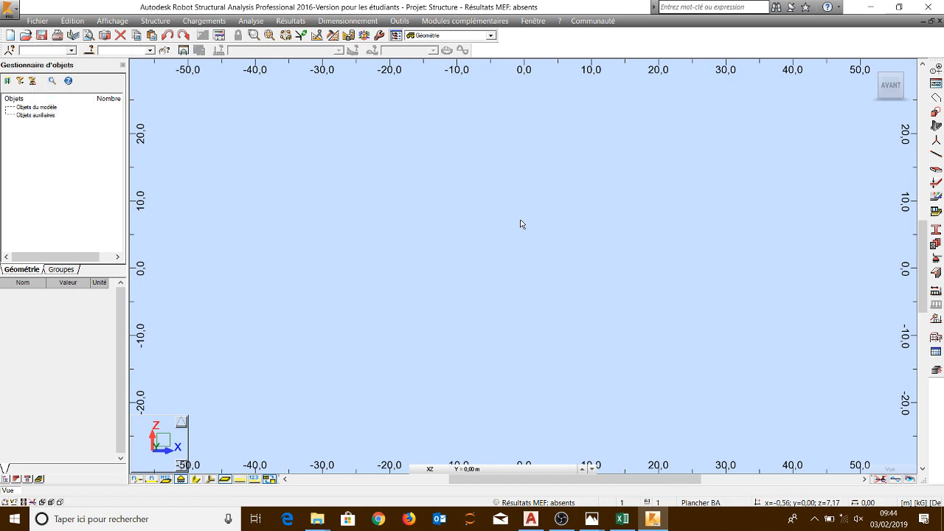
click(564, 523)
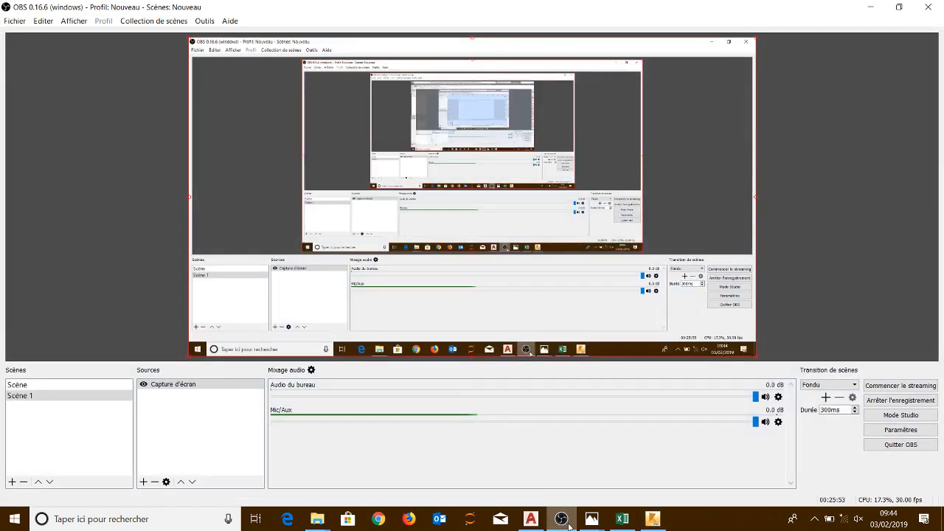